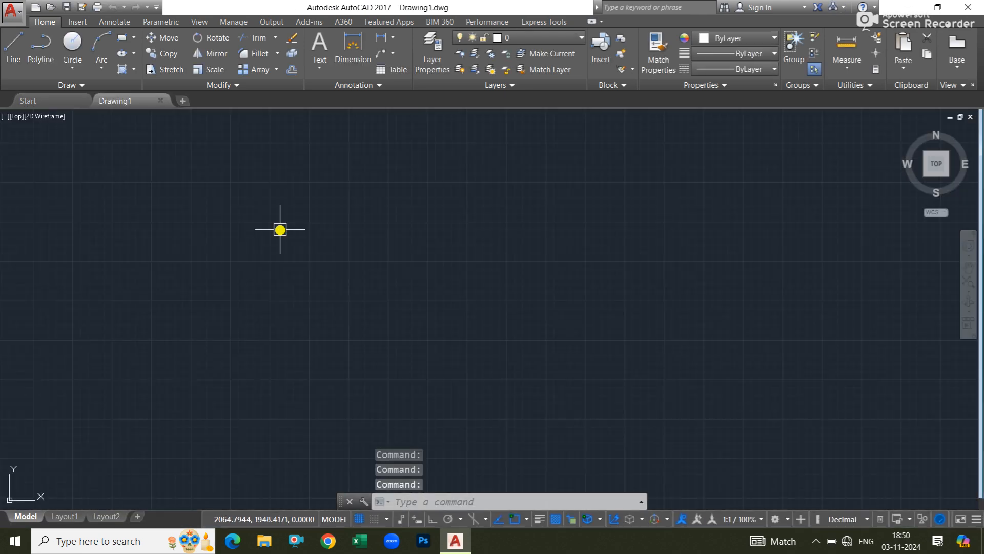
Draw a circle with a radius of about 74.4 in the upper-right quadrant of the drawing origin
click(276, 70)
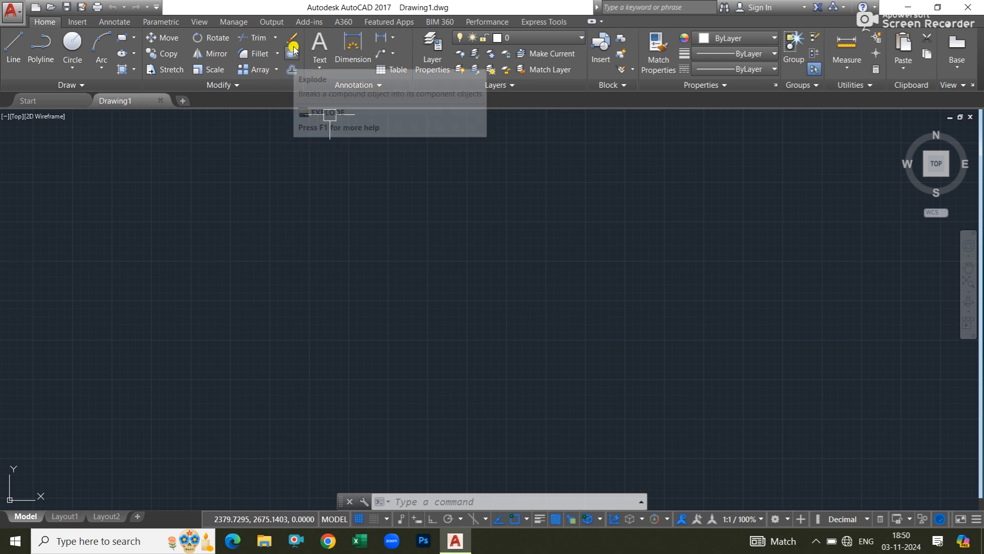
scroll(282, 231, down, 3)
scroll(281, 235, down, 5)
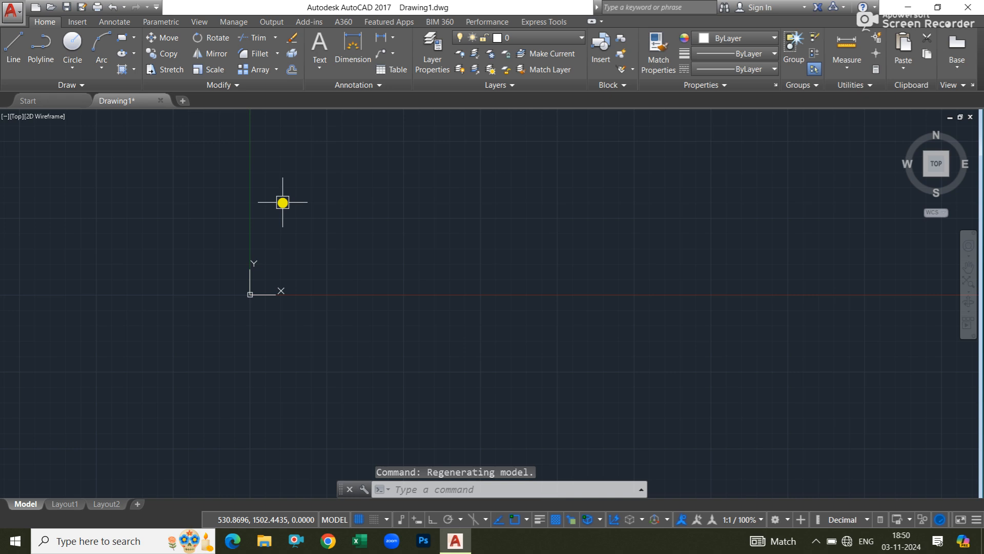
scroll(287, 246, up, 2)
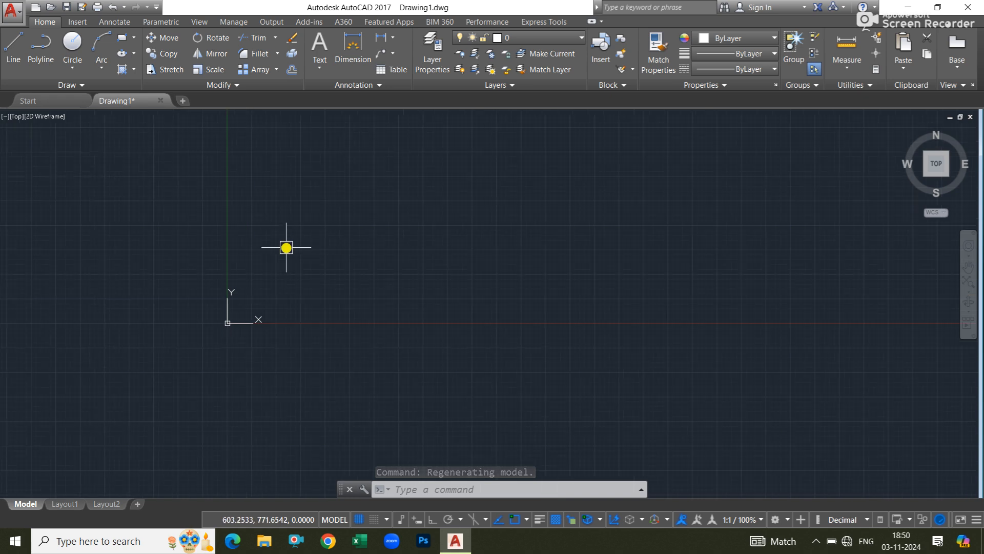
scroll(280, 275, up, 4)
middle_drag(280, 275, 274, 206)
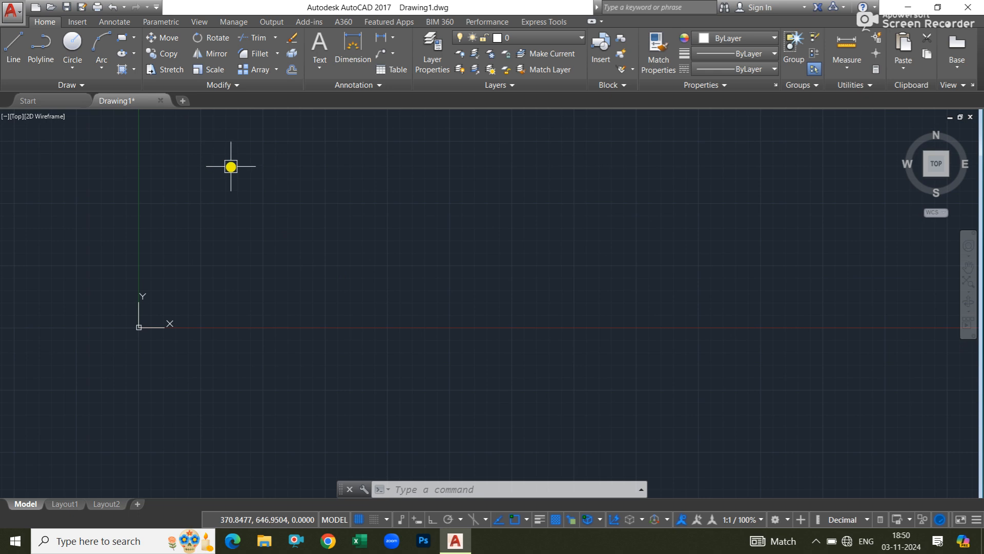
text(c)
key(Return)
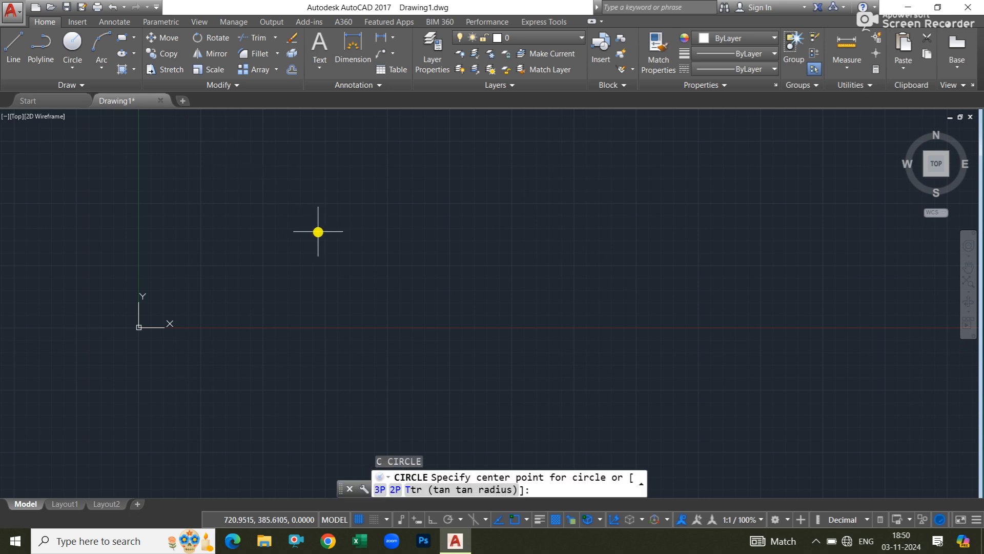
click(319, 230)
click(329, 246)
Draw a rectangle that overlaps the right side of the circle
middle_drag(358, 205, 274, 236)
text(rec)
key(Return)
scroll(263, 248, up, 4)
click(270, 236)
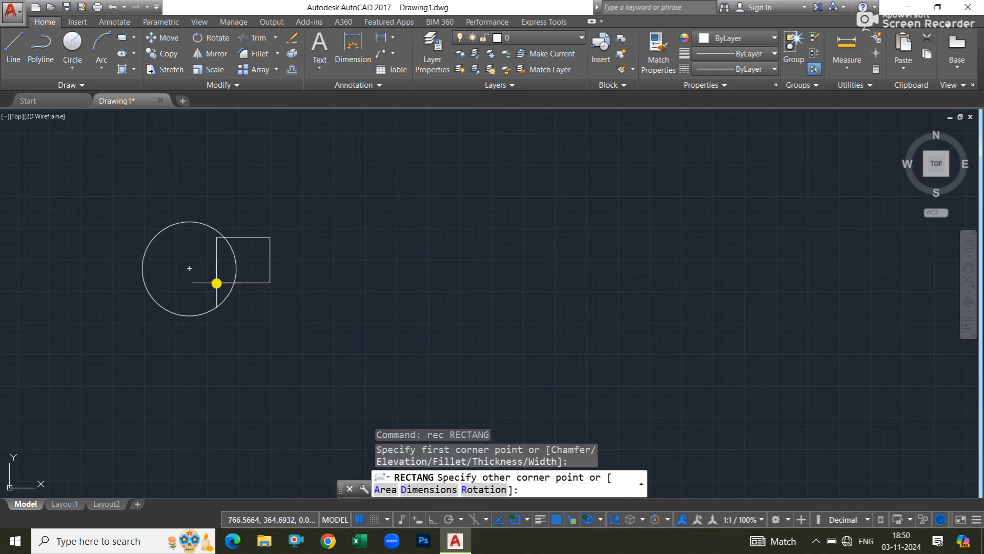
click(215, 282)
Erase the rectangle overlapping the circle with the Erase command
scroll(273, 255, up, 4)
middle_drag(286, 243, 481, 231)
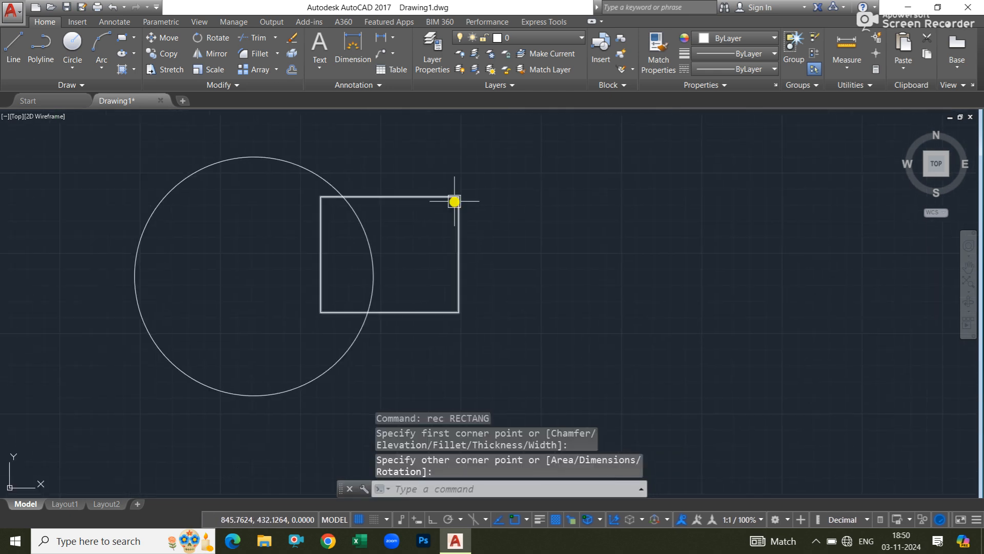
click(486, 158)
click(410, 214)
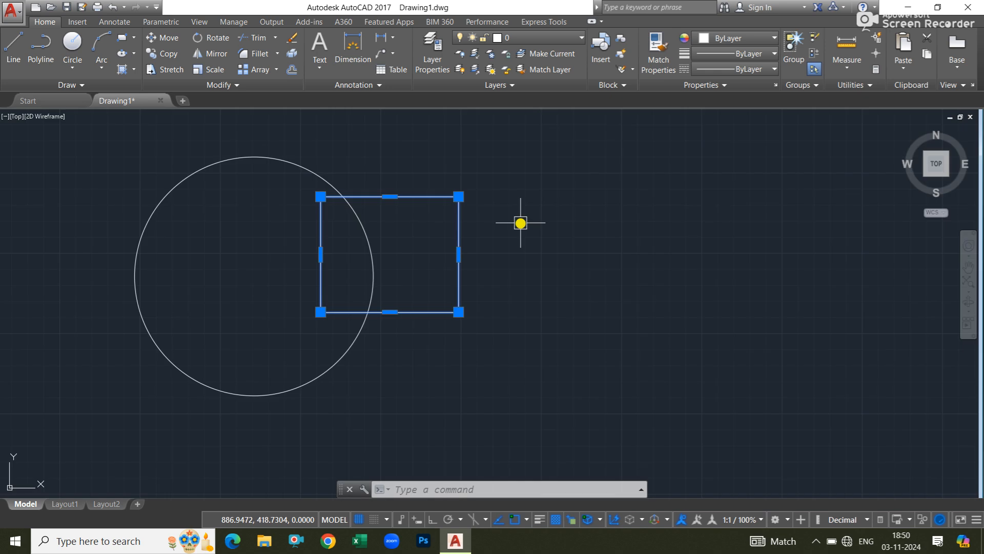
text(e)
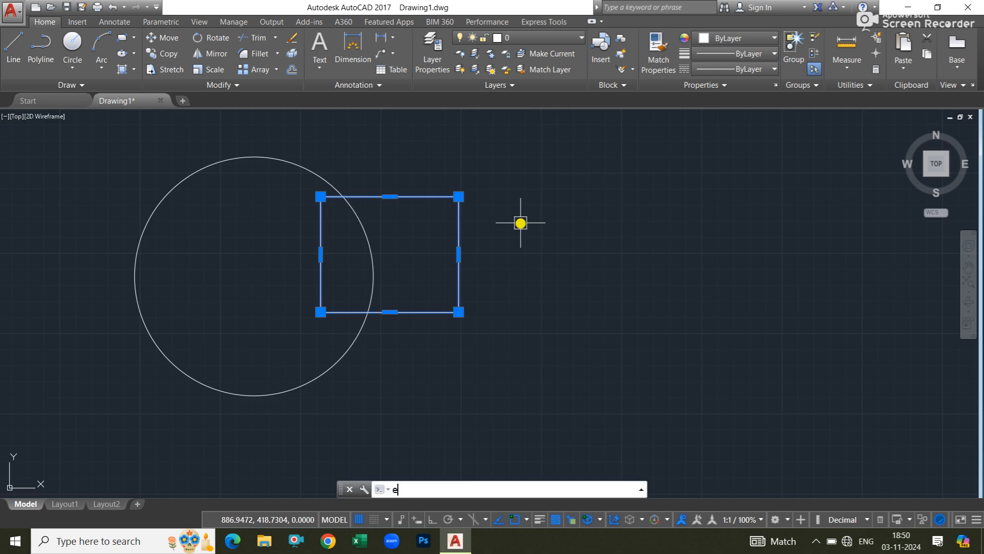
key(Return)
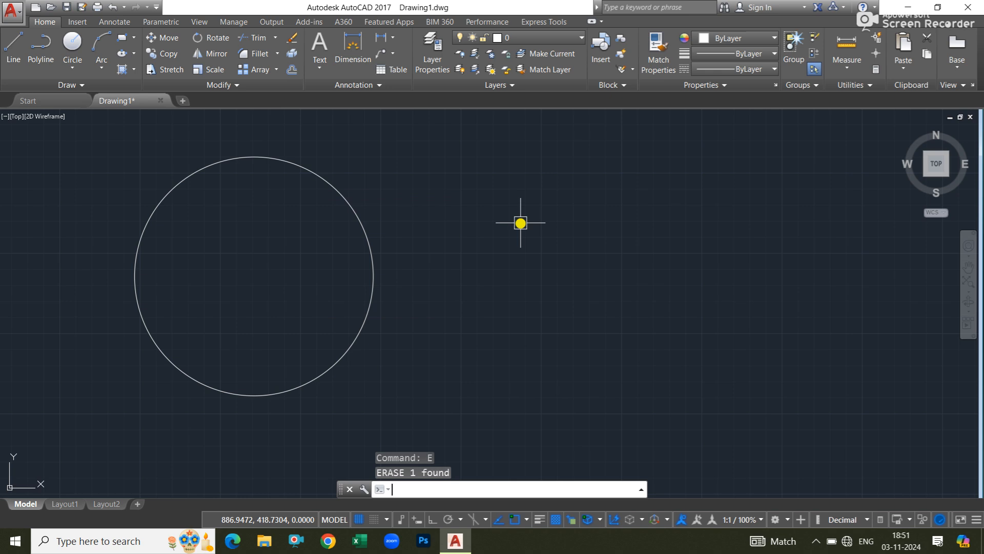
Select the remaining circle with a crossing window and delete it
click(431, 217)
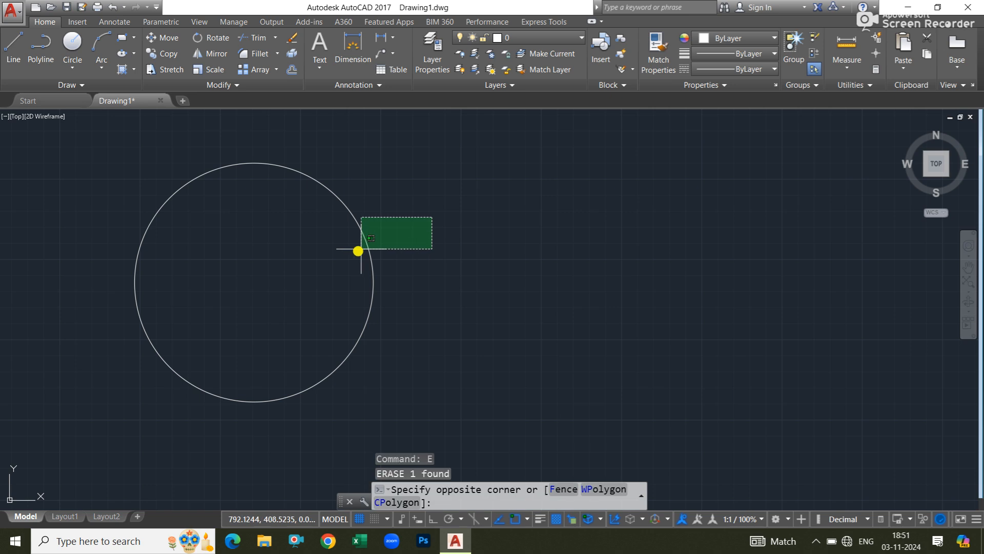
click(340, 260)
mouse_move(420, 247)
middle_down()
mouse_move(465, 244)
mouse_move(466, 256)
middle_up()
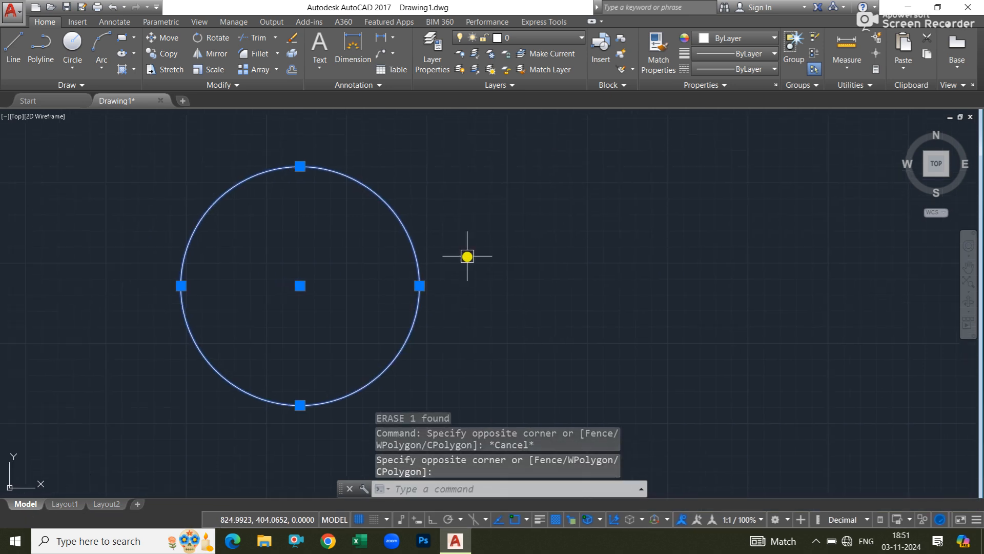
key(Delete)
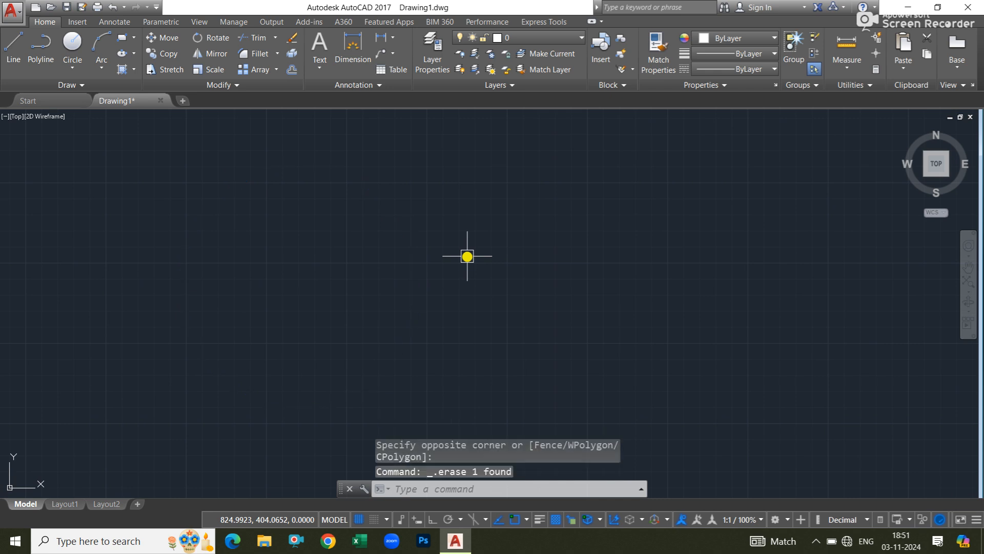
Undo the erasures of the circle and the rectangle
key(ctrl+z)
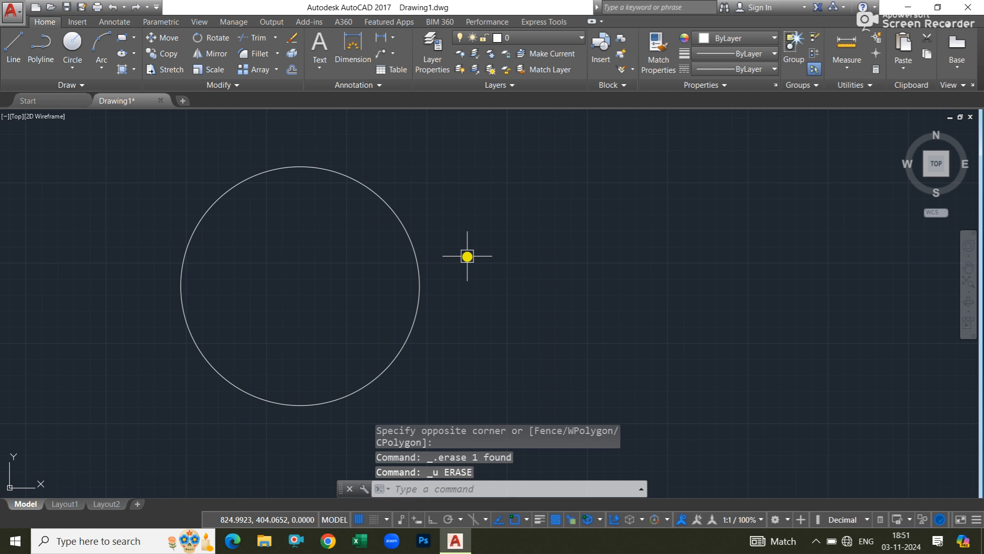
key(ctrl+z)
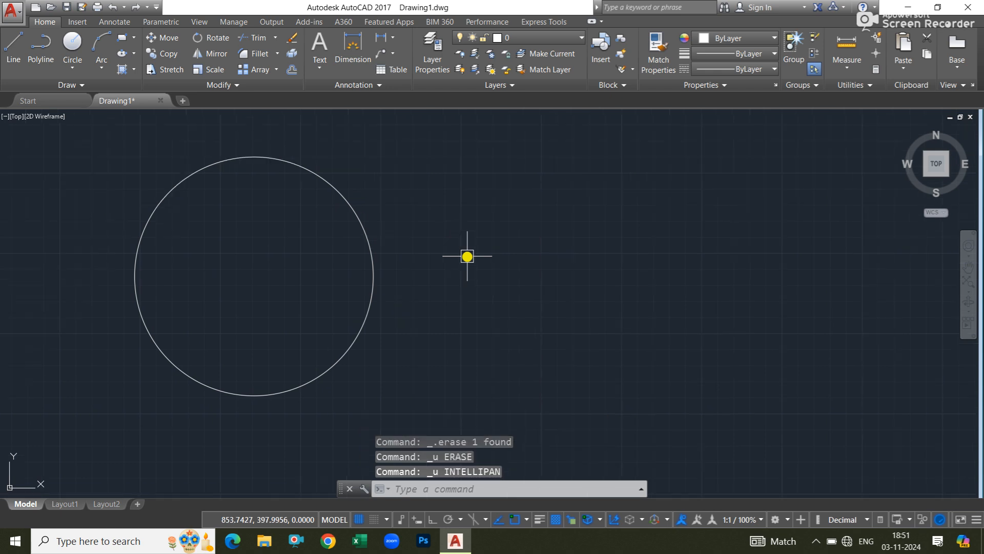
key(ctrl+z)
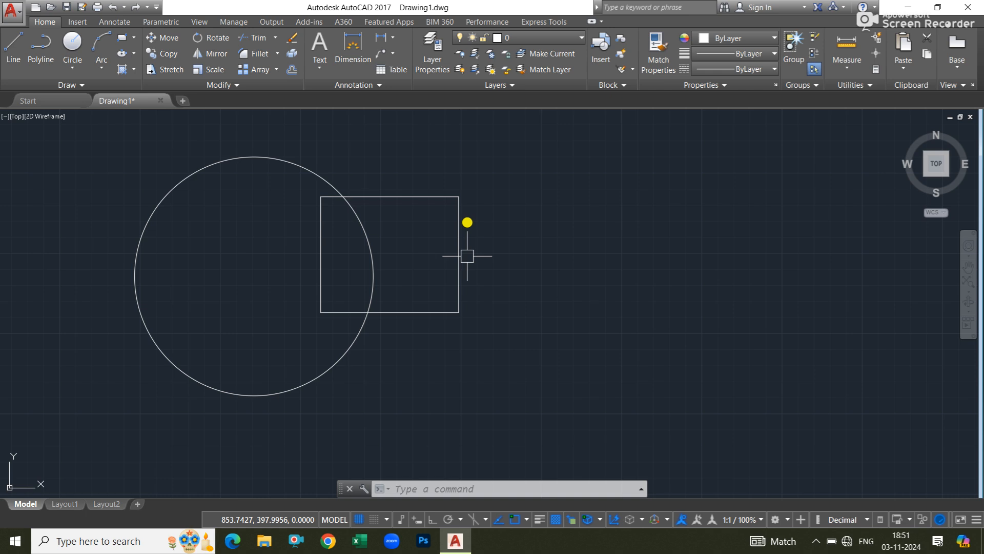
Draw a small separate circle to the right of the rectangle
click(72, 42)
click(589, 255)
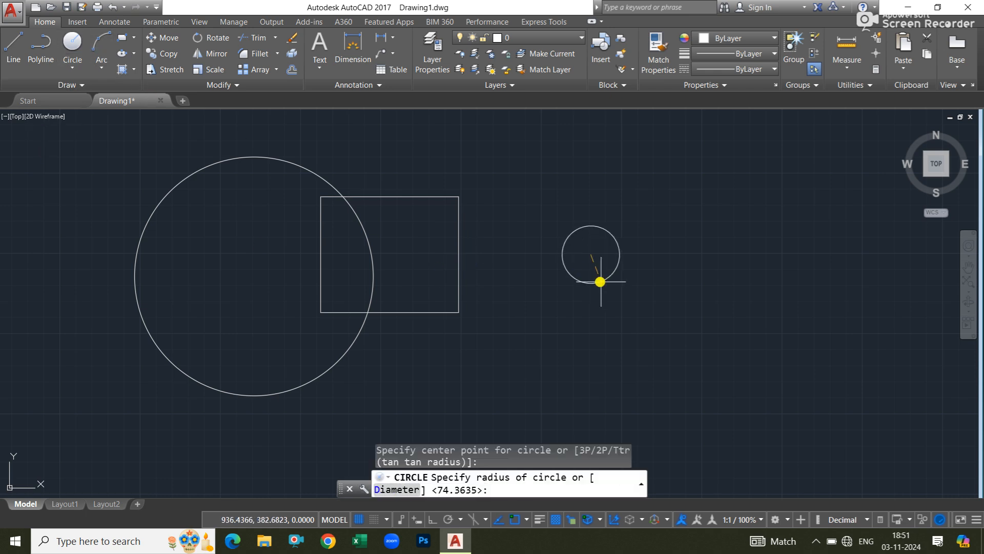
click(614, 282)
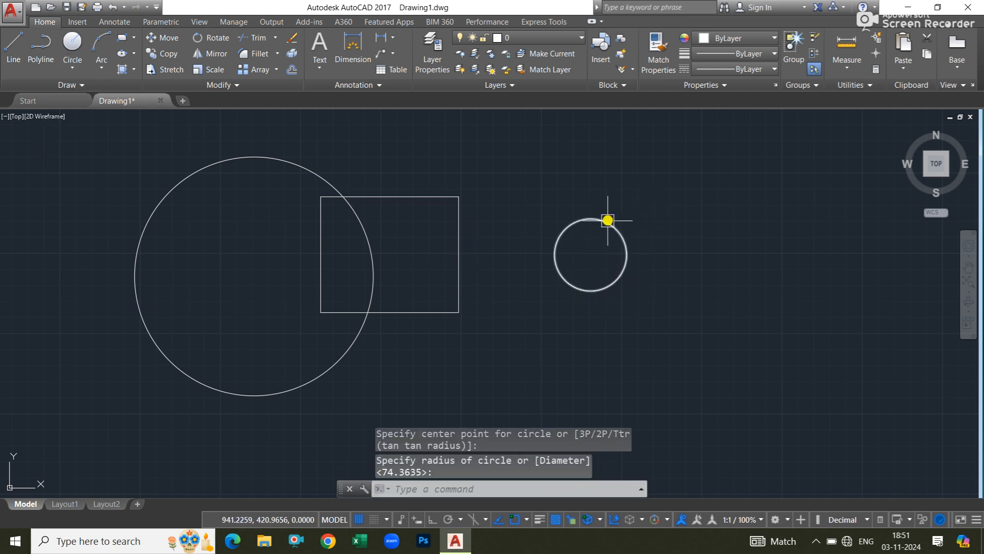
Select the small circle with a crossing window and delete it
click(636, 189)
click(593, 250)
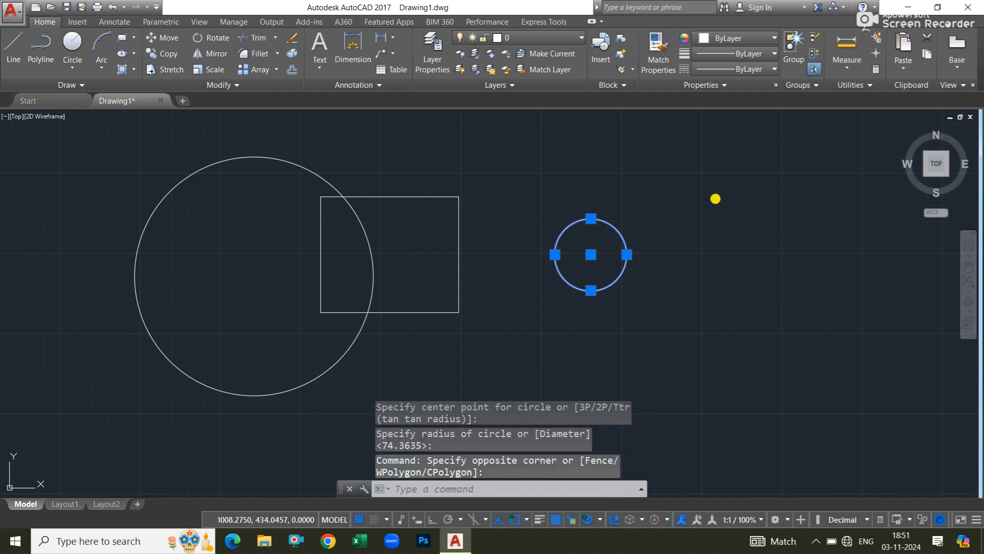
key(Delete)
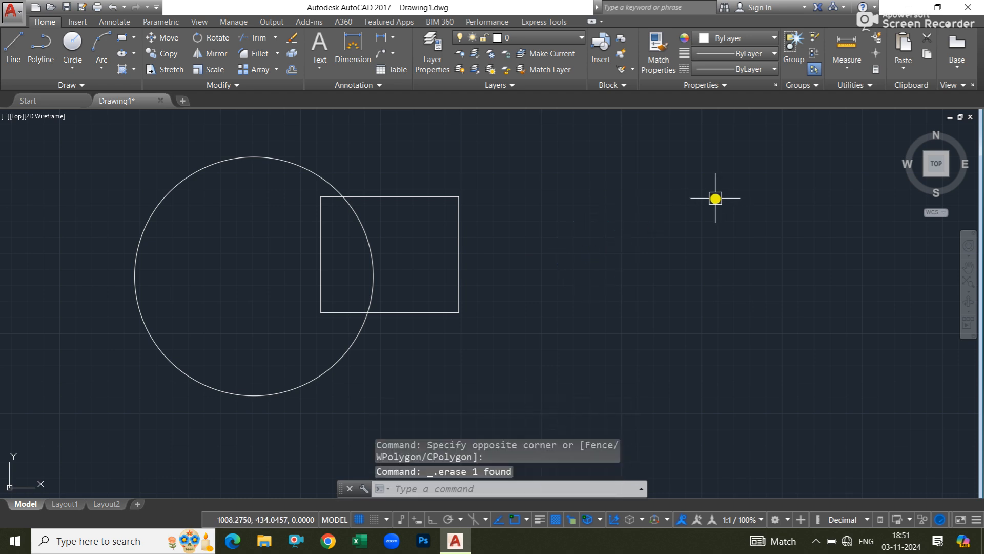
Undo the small circle's deletion and redo it
key(ctrl+z)
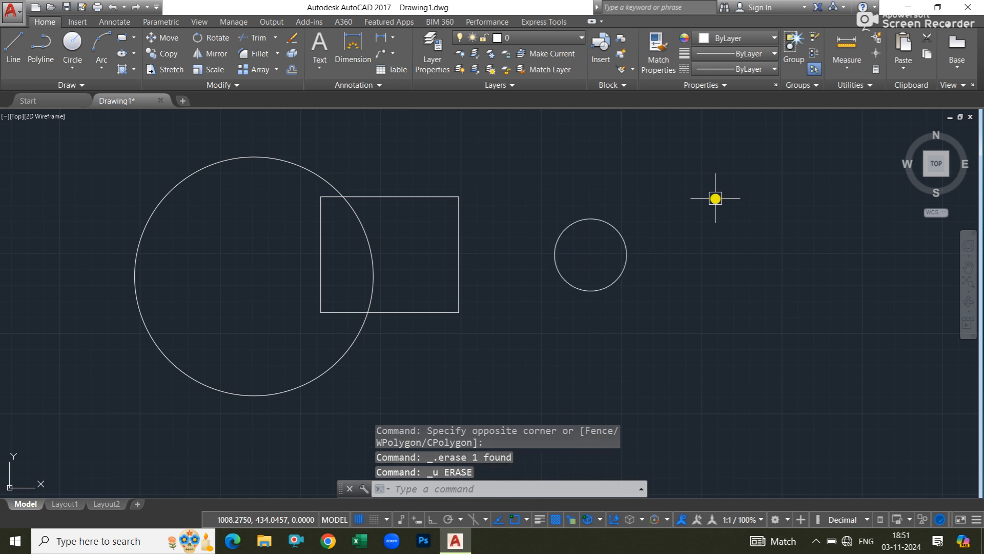
key(ctrl+y)
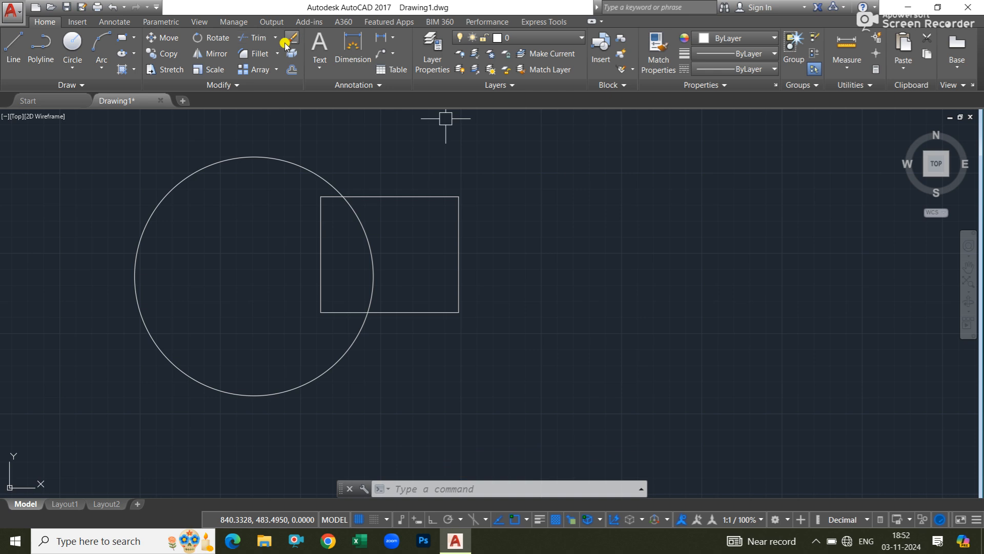
Select the rectangle overlapping the large circle and erase it, keeping the circle
middle_drag(409, 164, 401, 189)
click(463, 180)
click(396, 239)
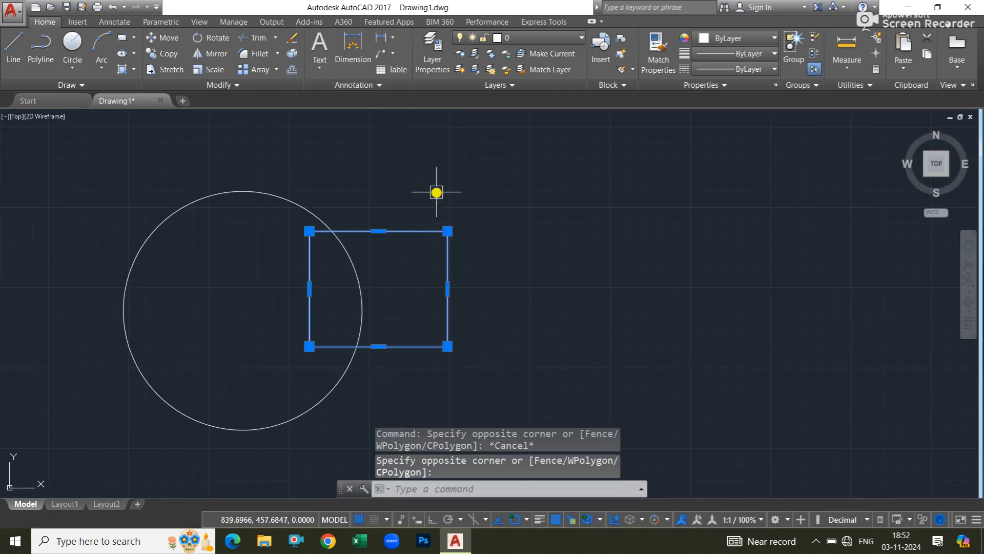
text(E)
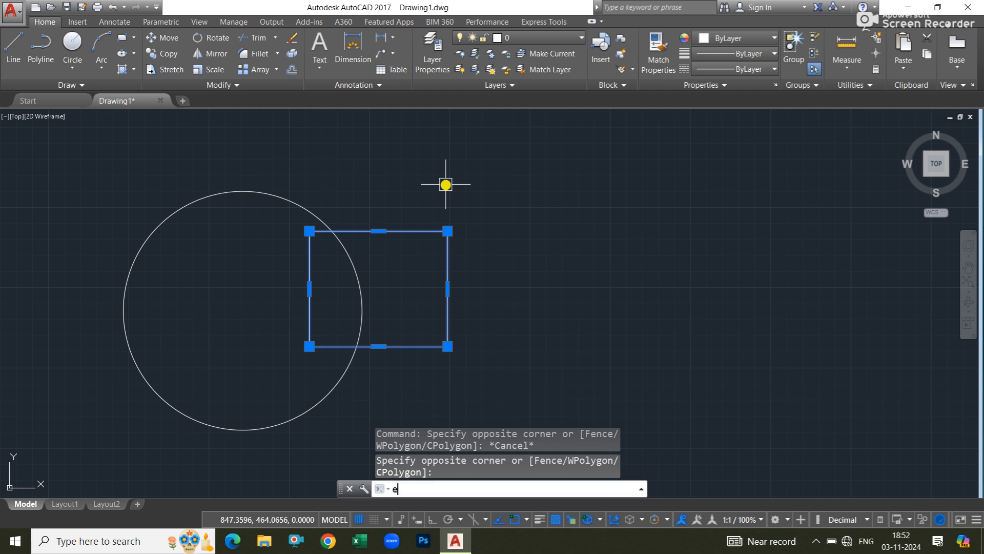
key(Return)
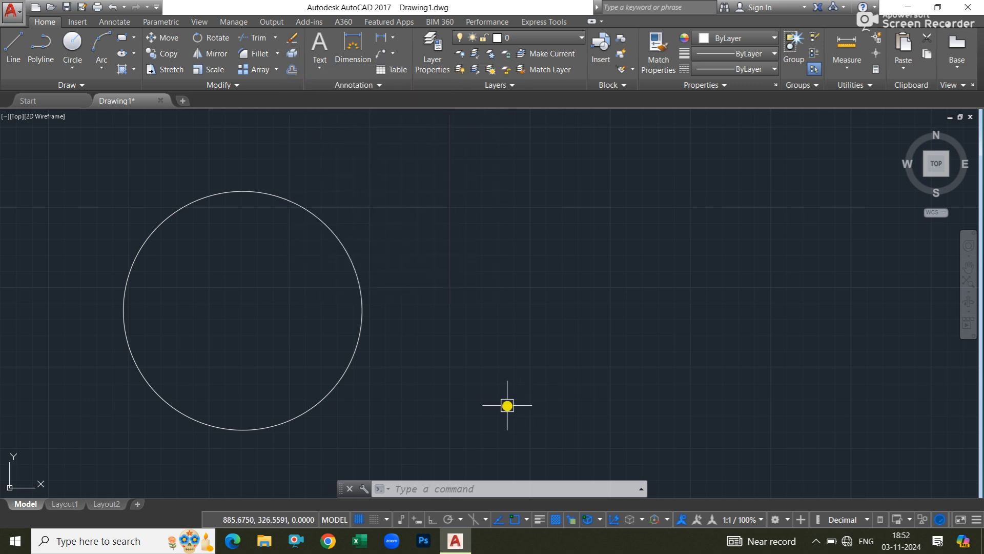
text(X)
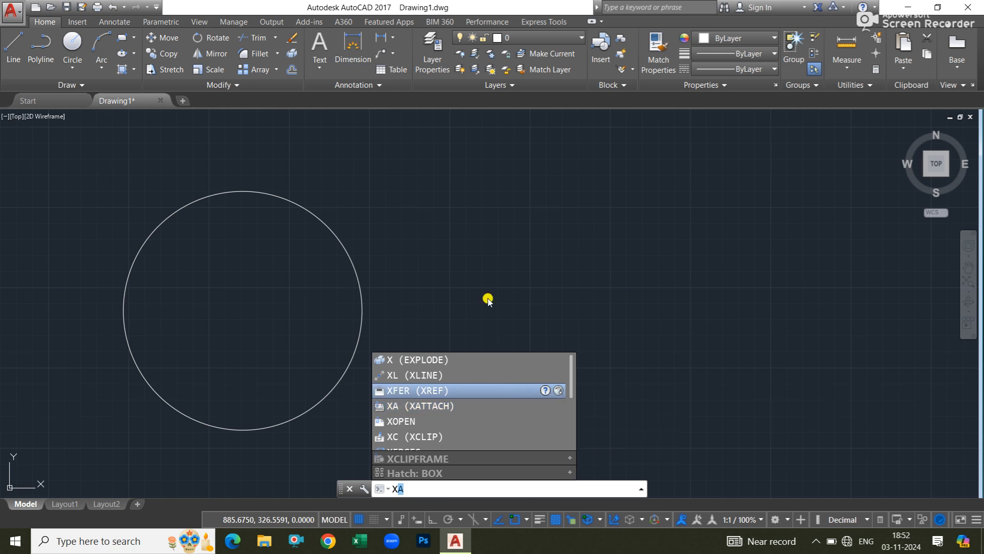
key(Escape)
key(Escape)
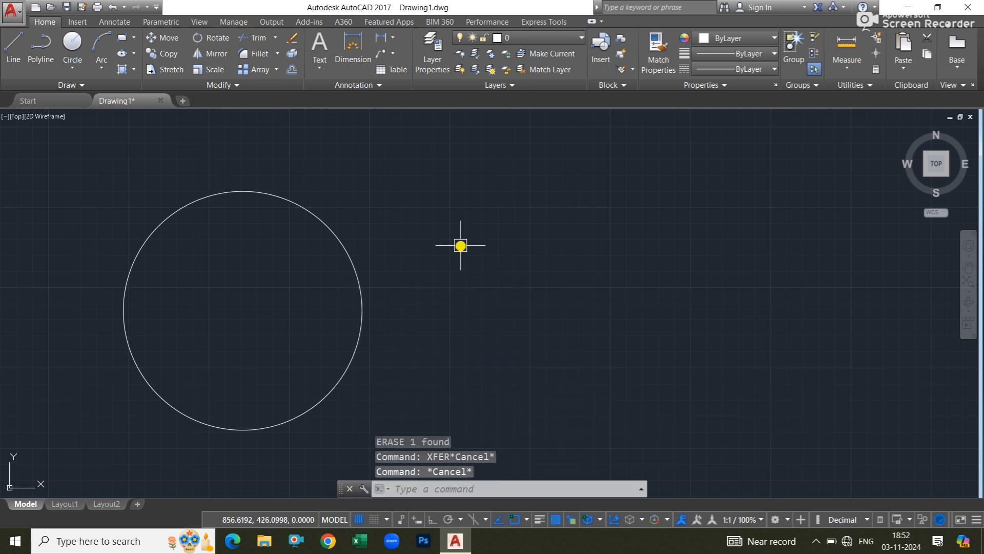
Draw a roughly square rectangle to the right of the large circle, clear of it
text(REC)
key(Return)
click(430, 259)
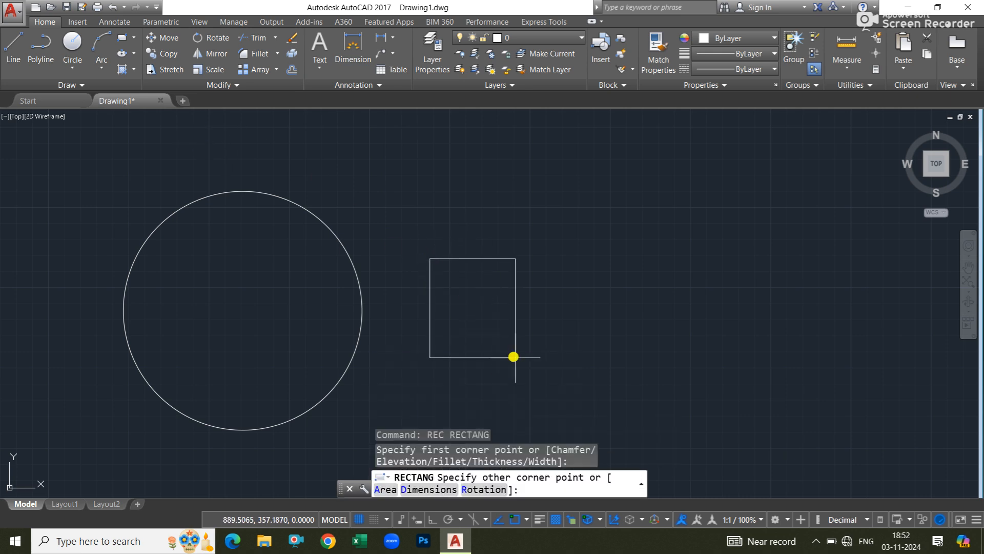
click(536, 363)
Draw a rectangular outline from four line segments to the right of the square, with Ortho mode on
middle_drag(582, 312, 373, 283)
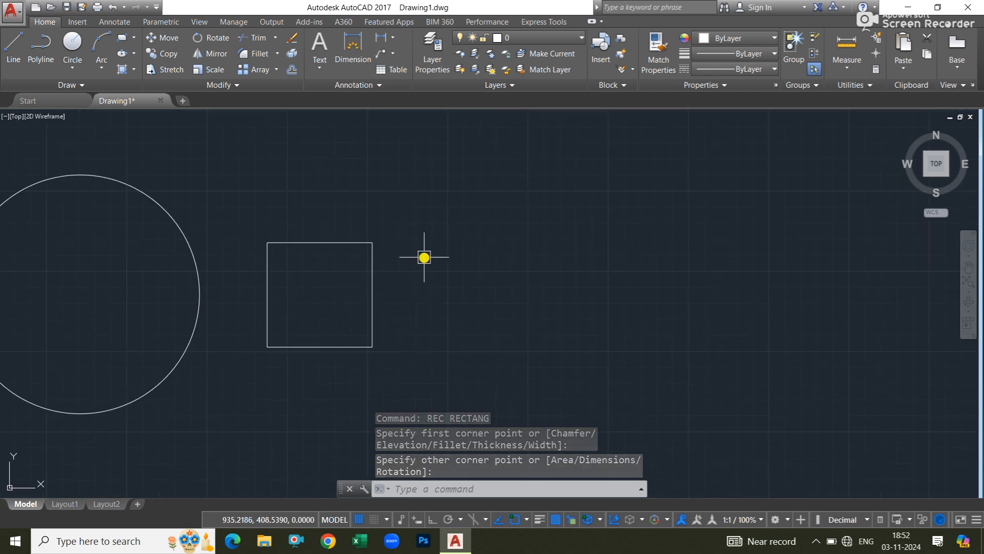
text(L)
key(Return)
click(479, 241)
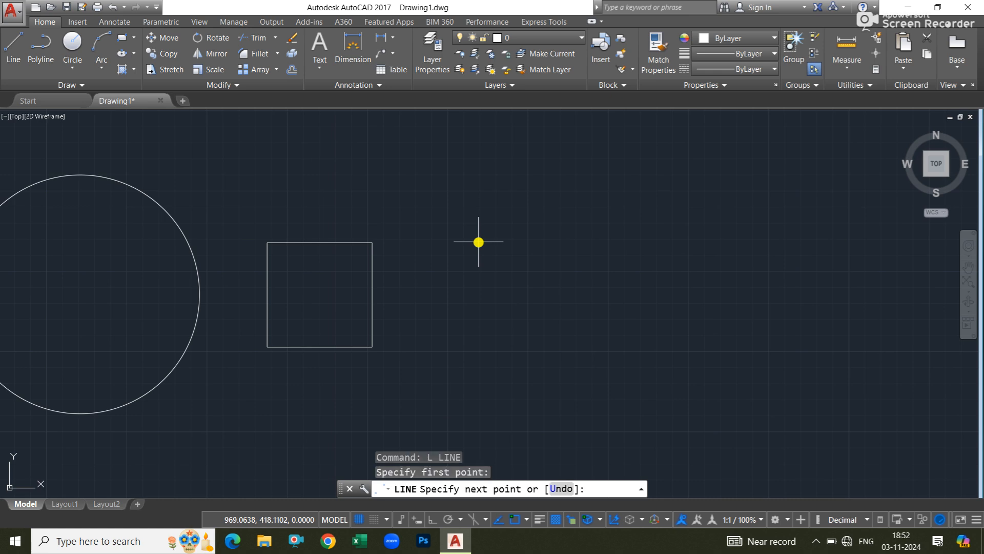
key(F8)
click(603, 240)
click(594, 346)
click(464, 344)
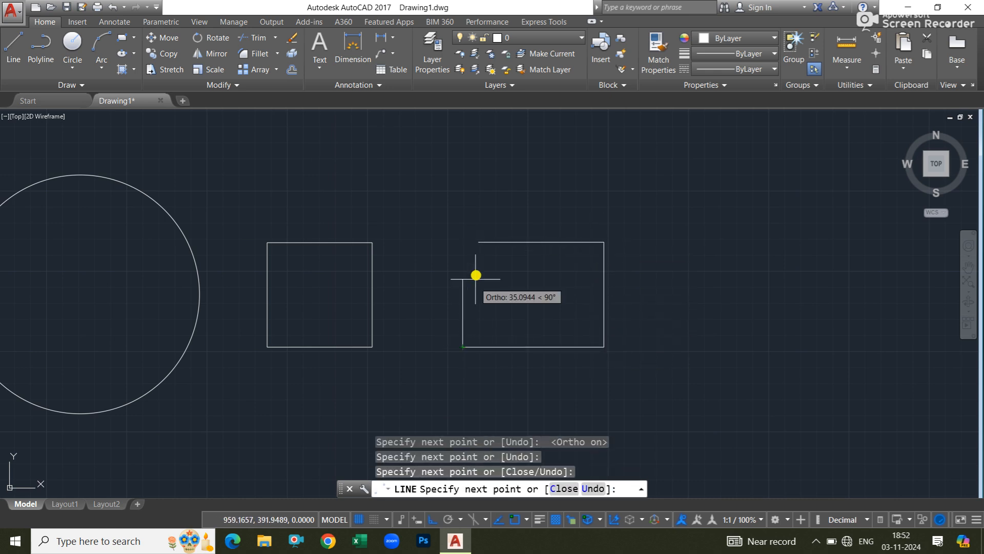
click(464, 241)
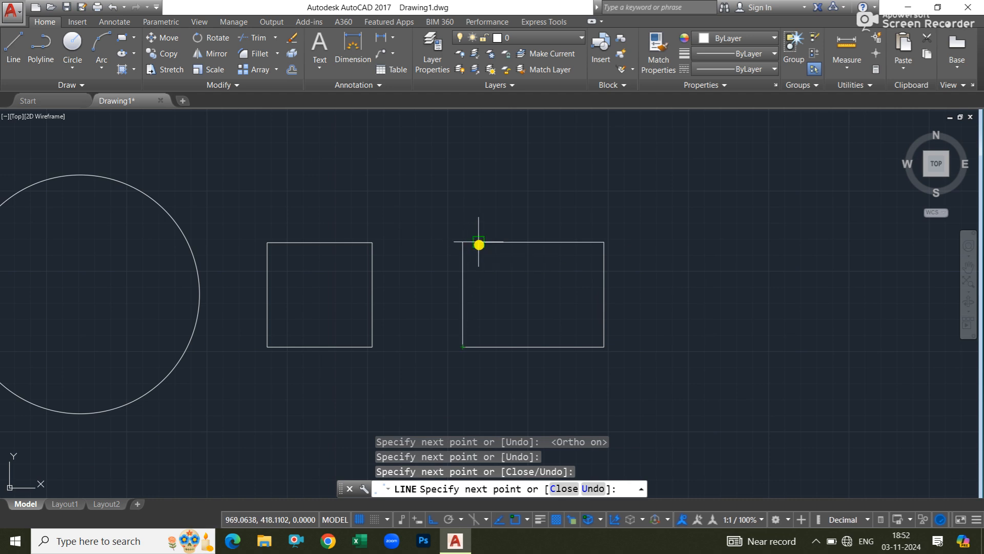
key(Escape)
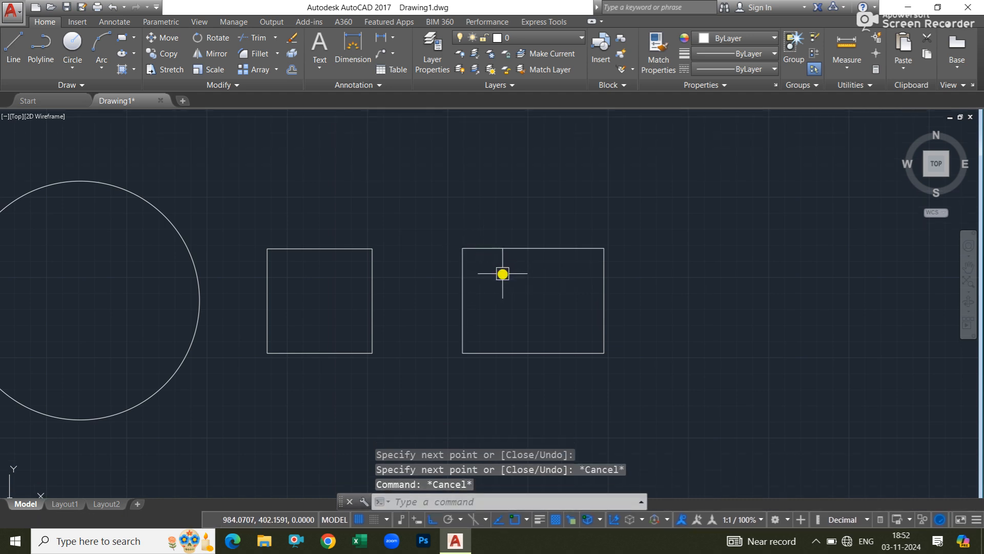
Move the right vertical line of the four-line outline a short distance to the right, separating it from the other sides
scroll(504, 275, down, 1)
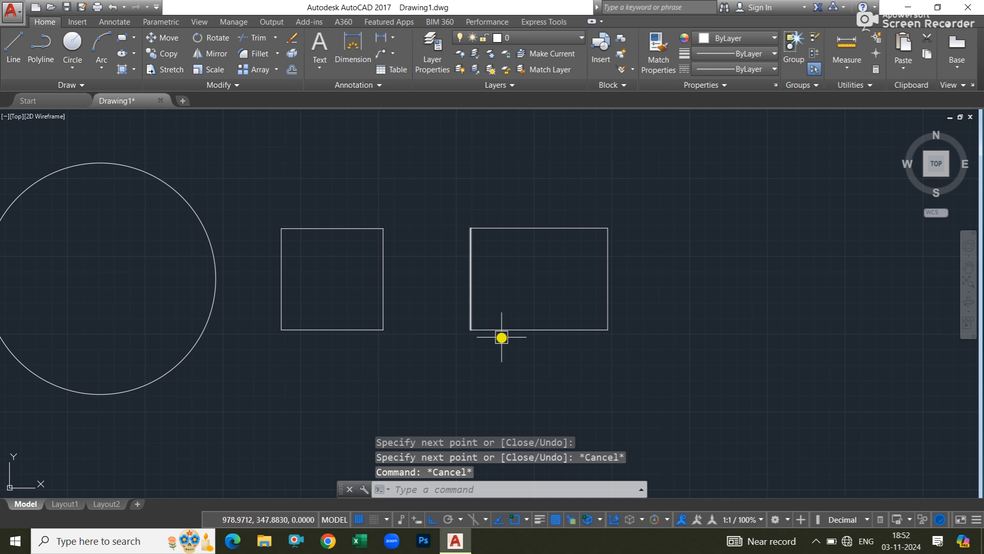
click(632, 264)
click(587, 275)
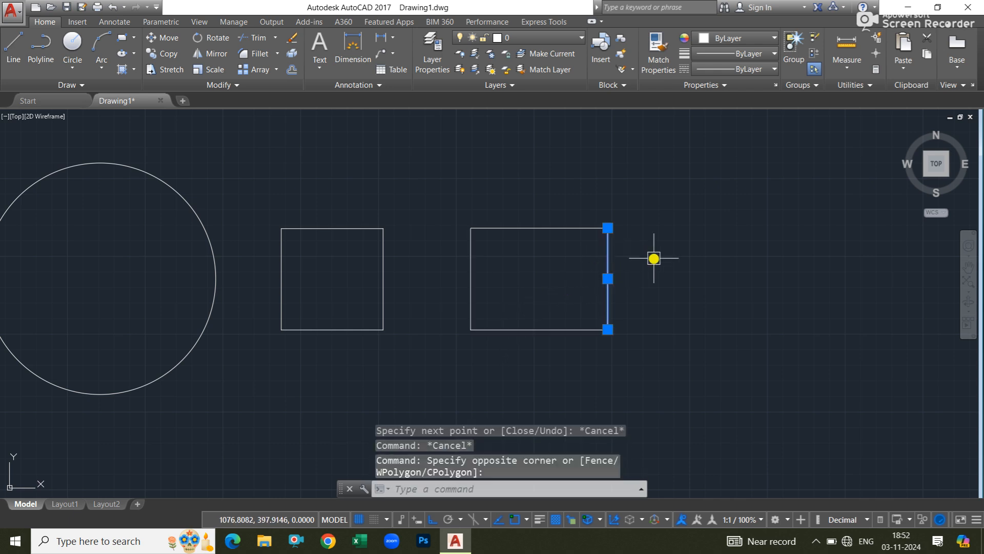
middle_drag(652, 257, 626, 285)
text(m)
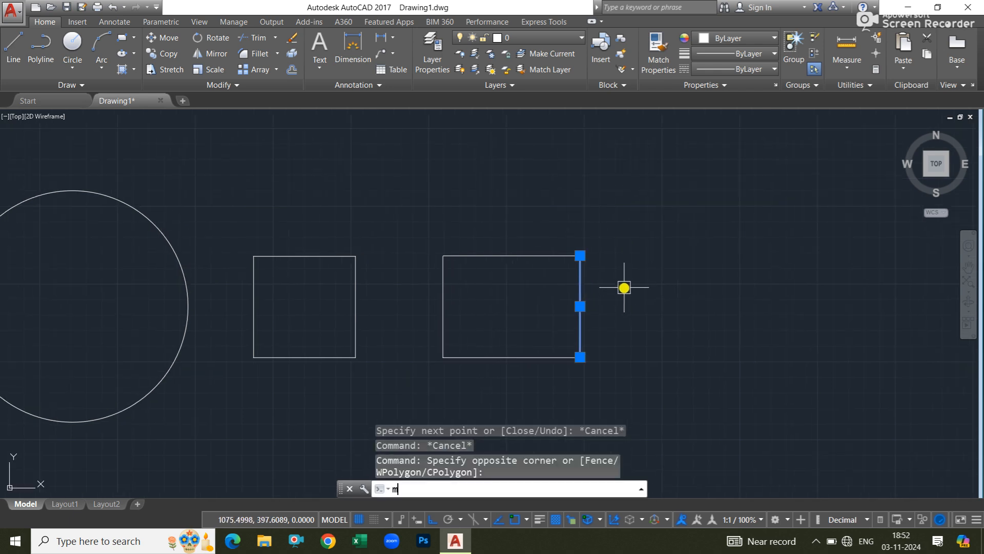
key(Return)
click(547, 198)
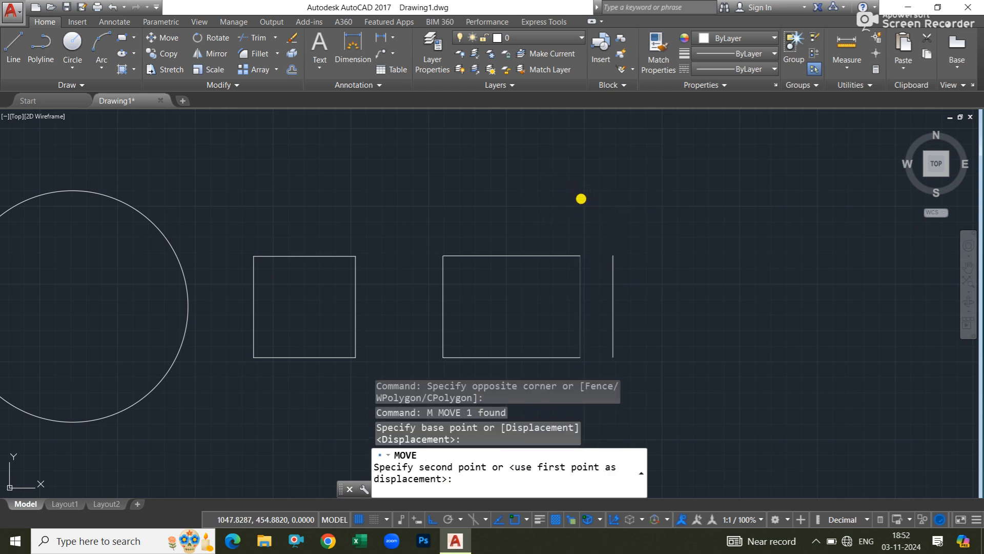
click(581, 198)
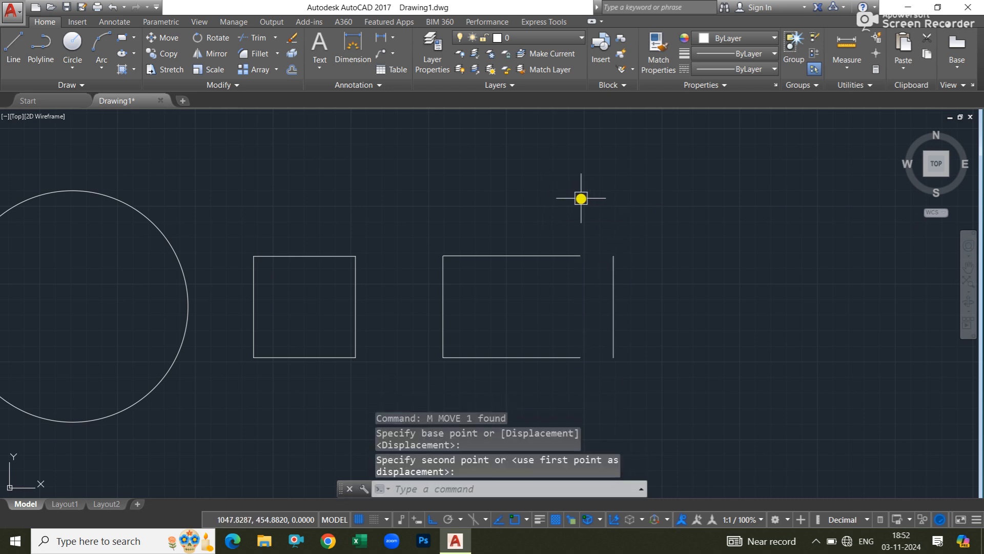
Move the square beside the large circle a short distance straight up as one object
click(287, 256)
text(m)
key(Return)
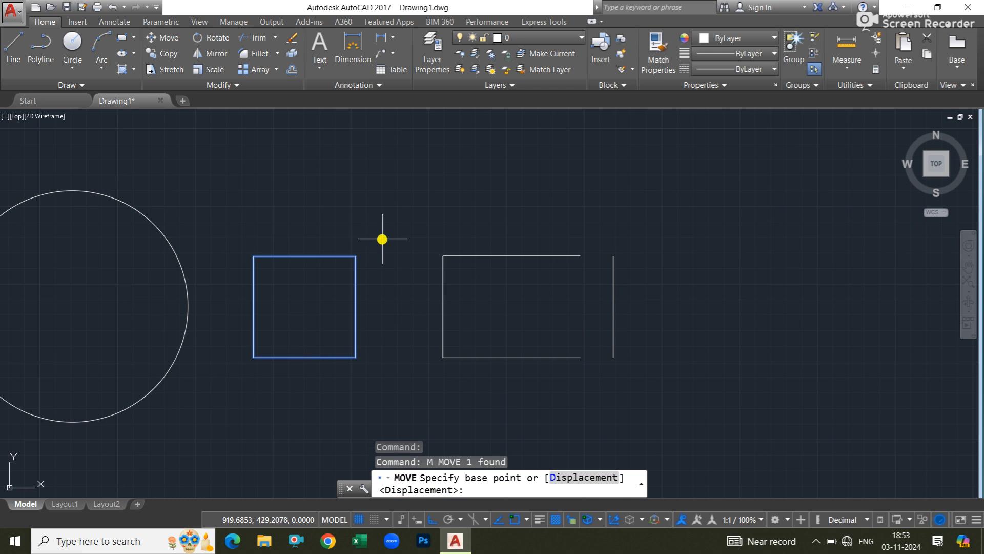
click(391, 241)
click(388, 205)
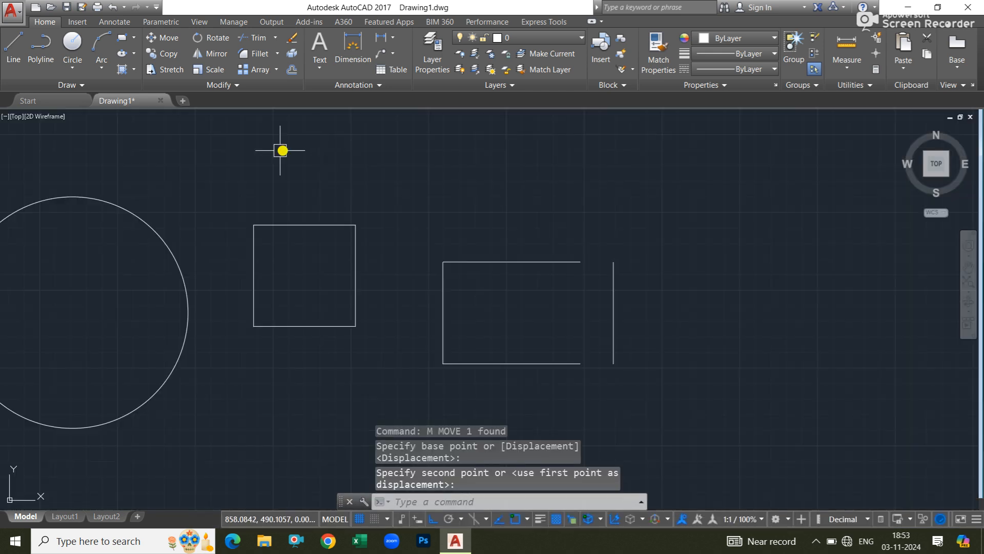
middle_drag(318, 288, 317, 297)
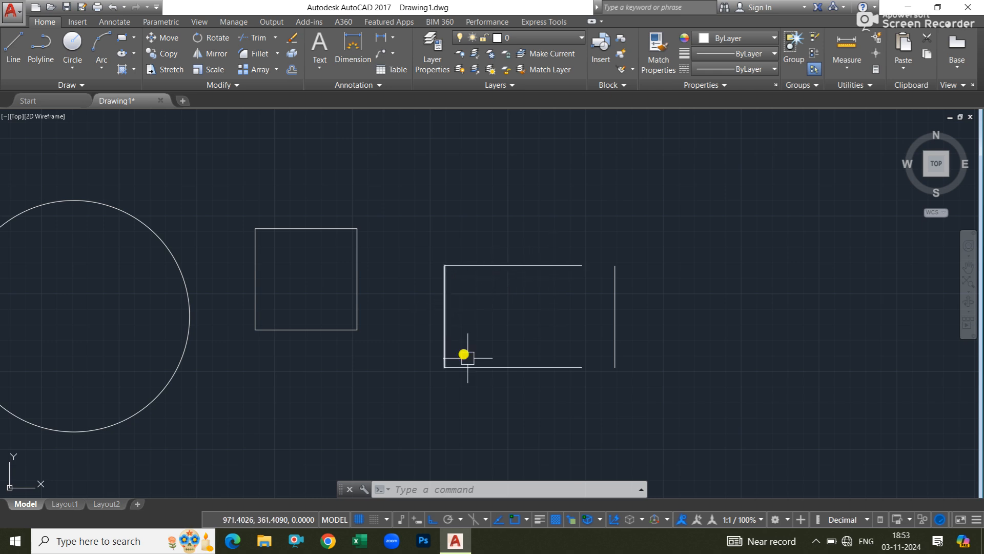
Try to explode all the separate line segments of the outline
click(666, 208)
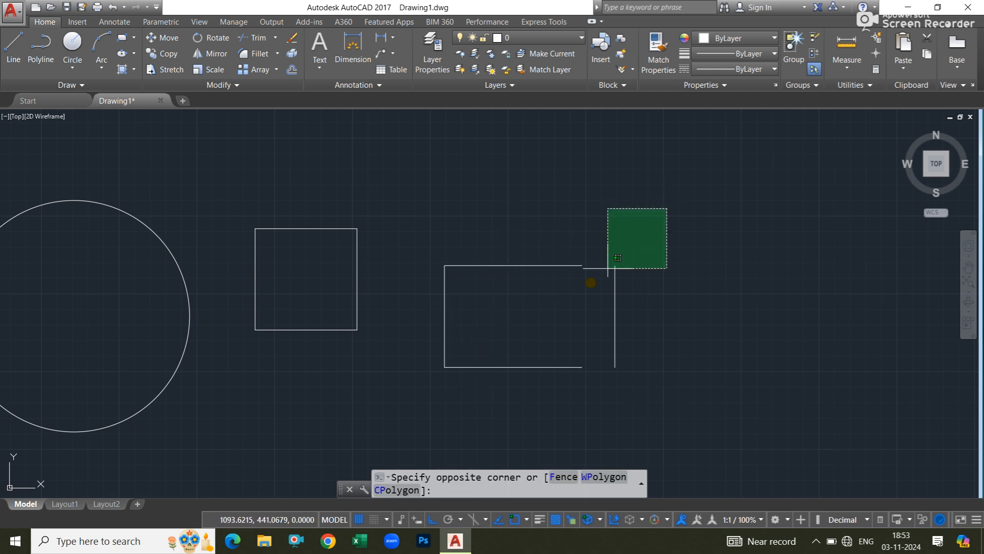
click(411, 407)
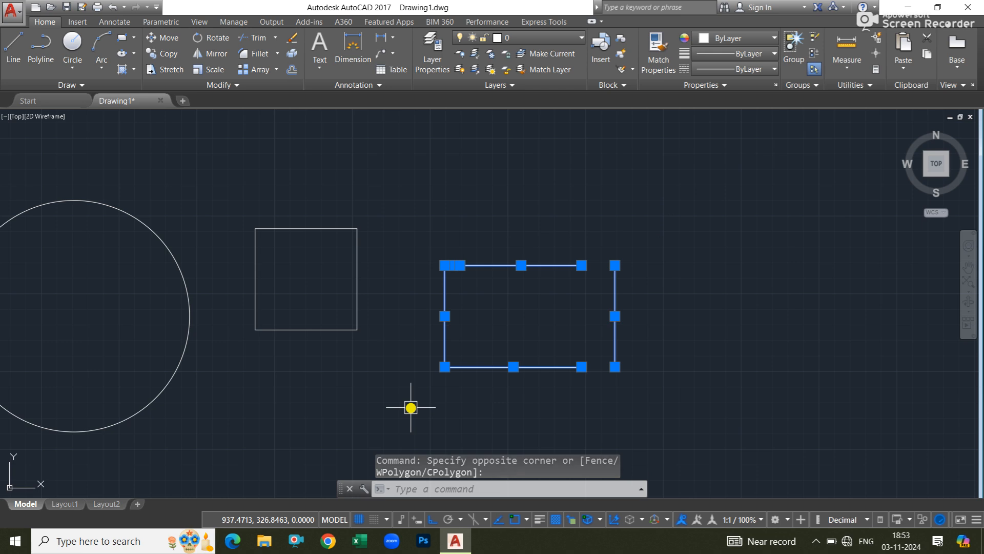
text(x)
key(Return)
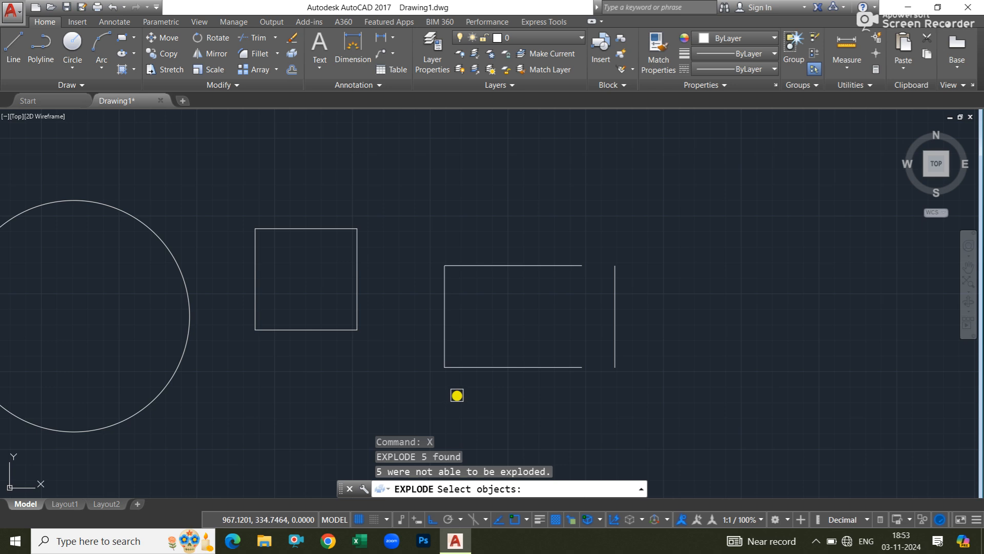
key(Escape)
Explode the square beside the large circle into individual lines
click(390, 197)
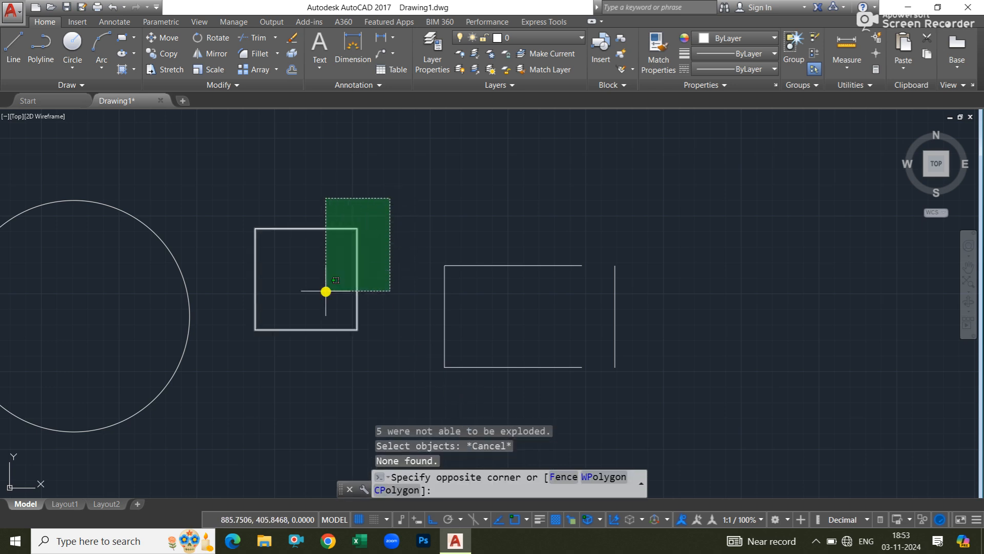
click(272, 351)
text(X)
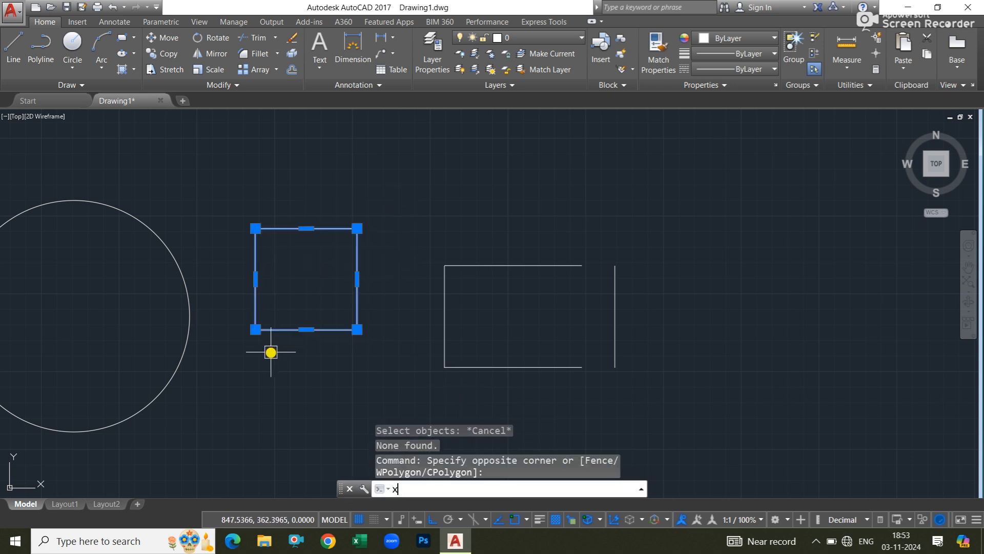
key(Return)
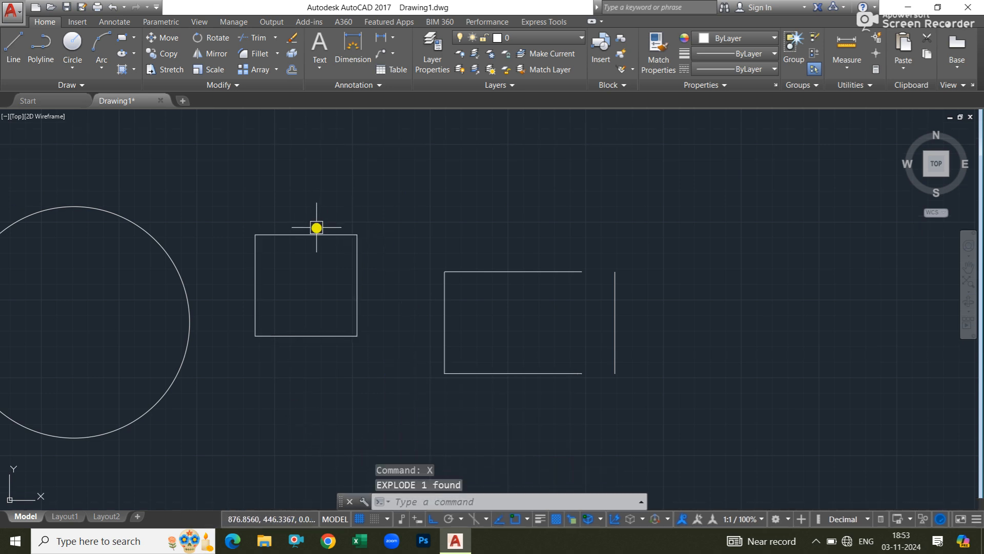
Move the exploded square's upper line a short distance upward, away from its other sides
click(341, 234)
text(M)
key(Return)
click(415, 228)
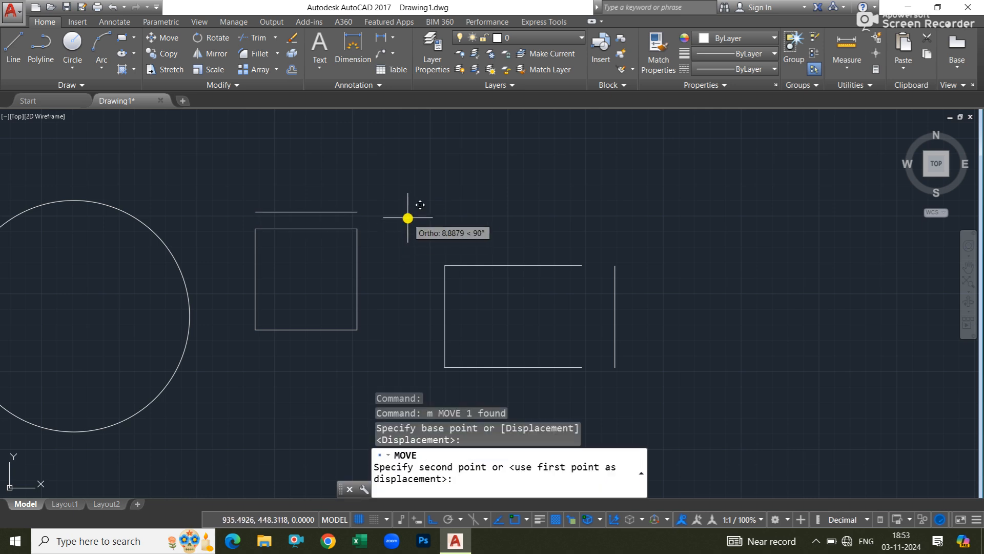
click(409, 207)
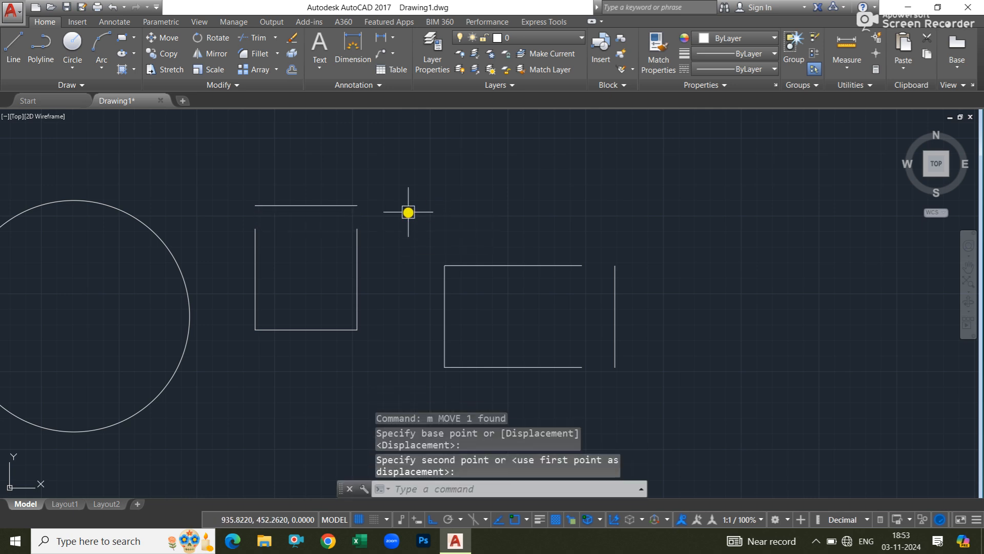
Move the exploded square's lower line a short distance downward, away from the vertical sides
click(310, 329)
text(m)
key(Return)
click(329, 279)
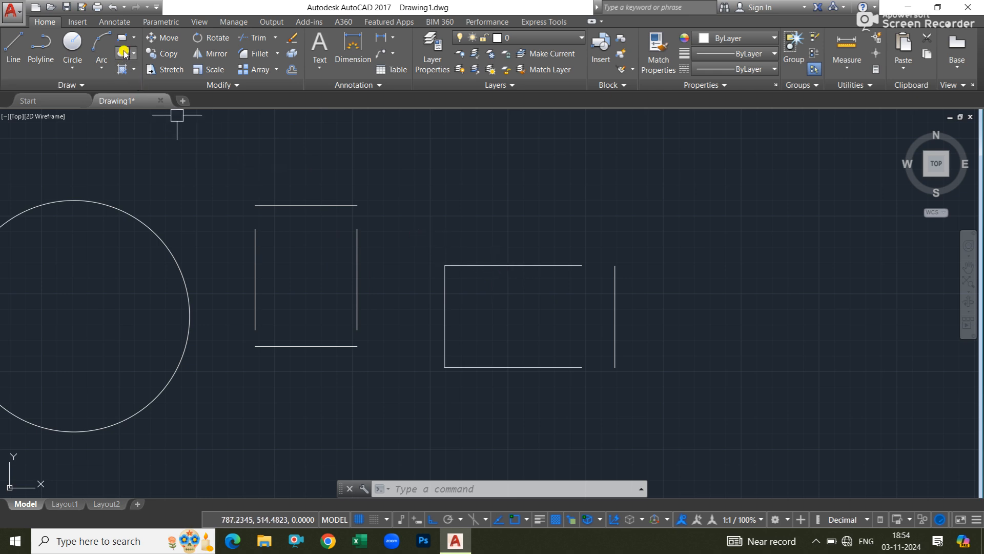
Draw a small, roughly square rectangle above the open line outline, then select it whole and clear the selection
click(134, 37)
click(146, 62)
click(423, 155)
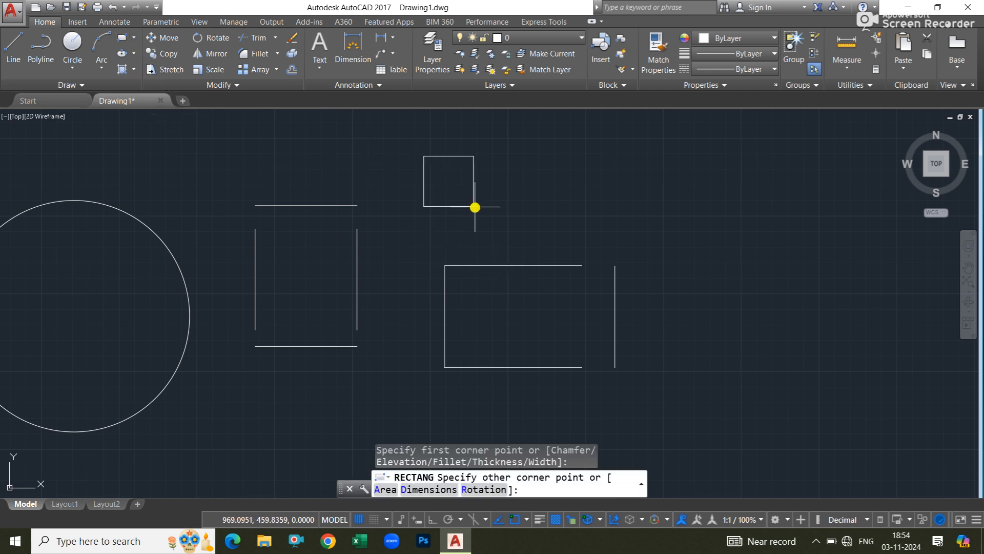
click(476, 207)
click(477, 174)
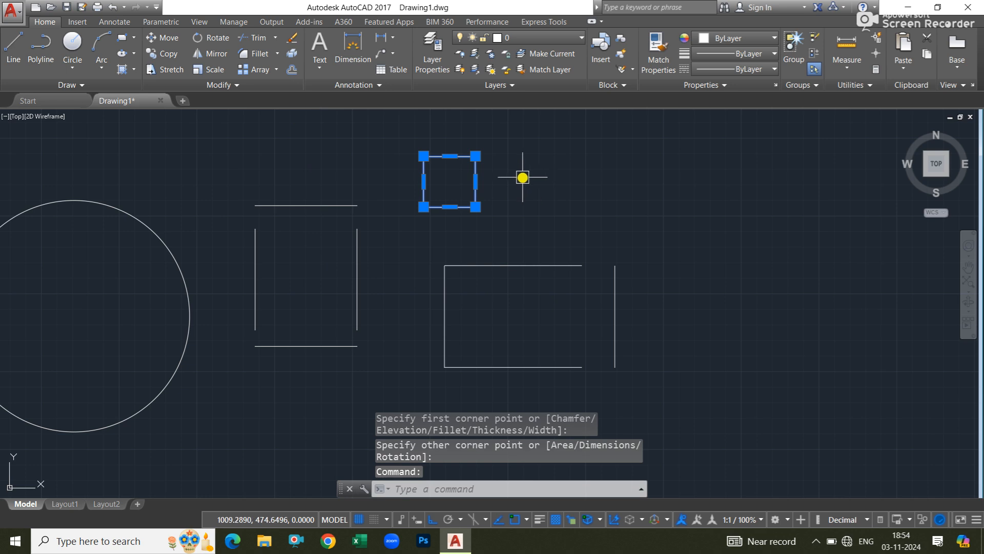
key(Escape)
key(Escape)
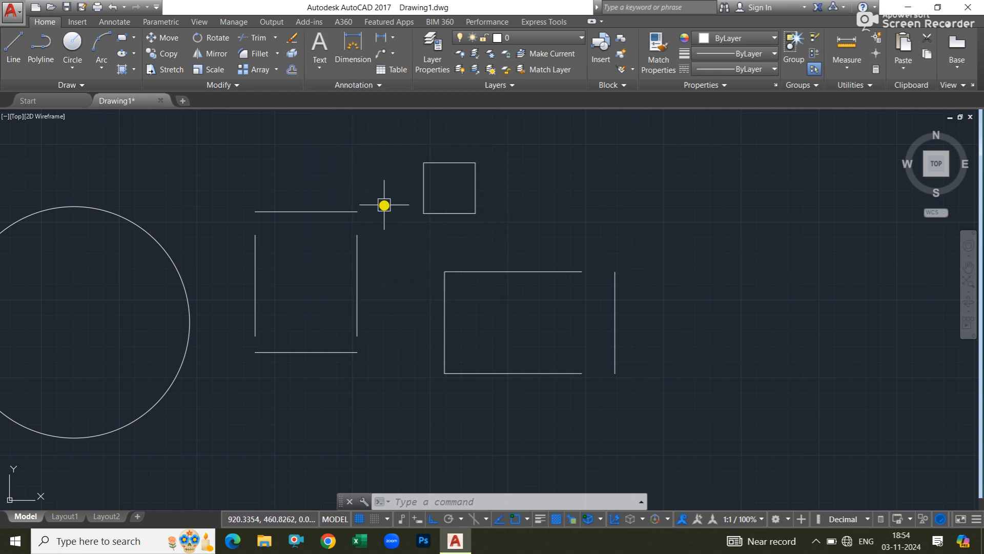
Draw a horizontal line 100 units long in the empty area to the right of the existing shapes
mouse_move(487, 183)
middle_down()
mouse_move(420, 195)
mouse_move(294, 193)
mouse_move(285, 210)
middle_up()
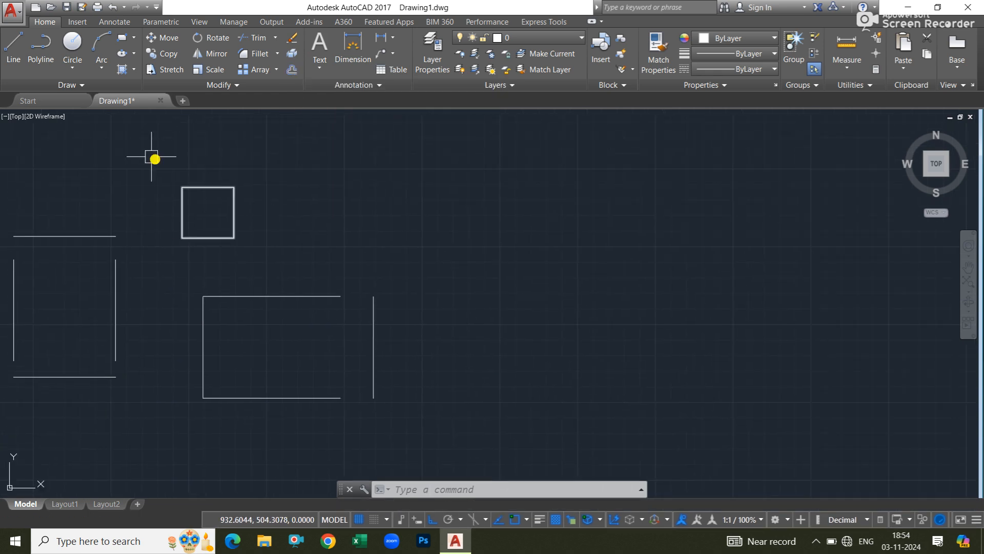
click(13, 45)
click(469, 257)
text(100)
key(Return)
mouse_move(576, 249)
middle_down()
mouse_move(538, 253)
mouse_move(545, 293)
middle_up()
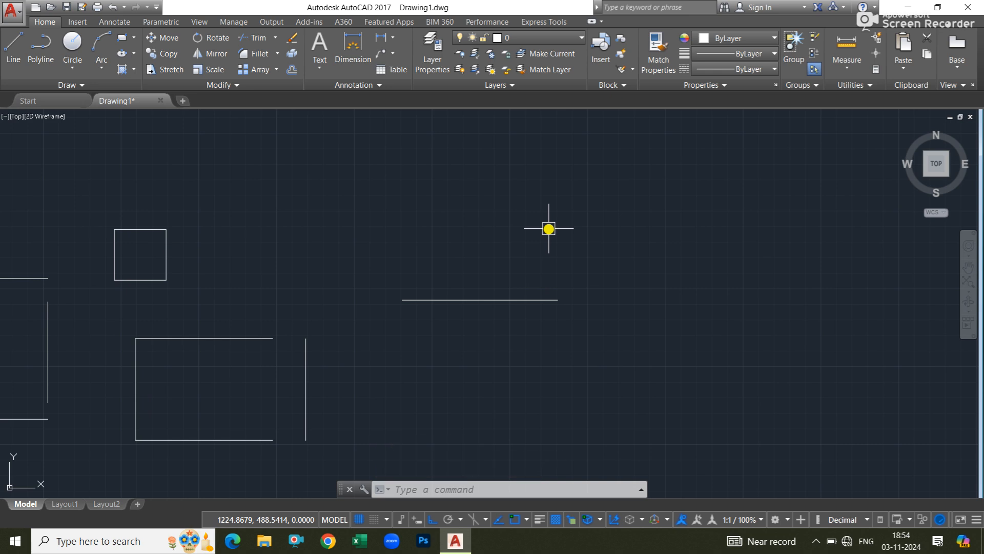
Copy the 100-unit line straight up at distances of 5, 10, 15 and 20 from its right endpoint
middle_drag(549, 226, 455, 277)
click(475, 274)
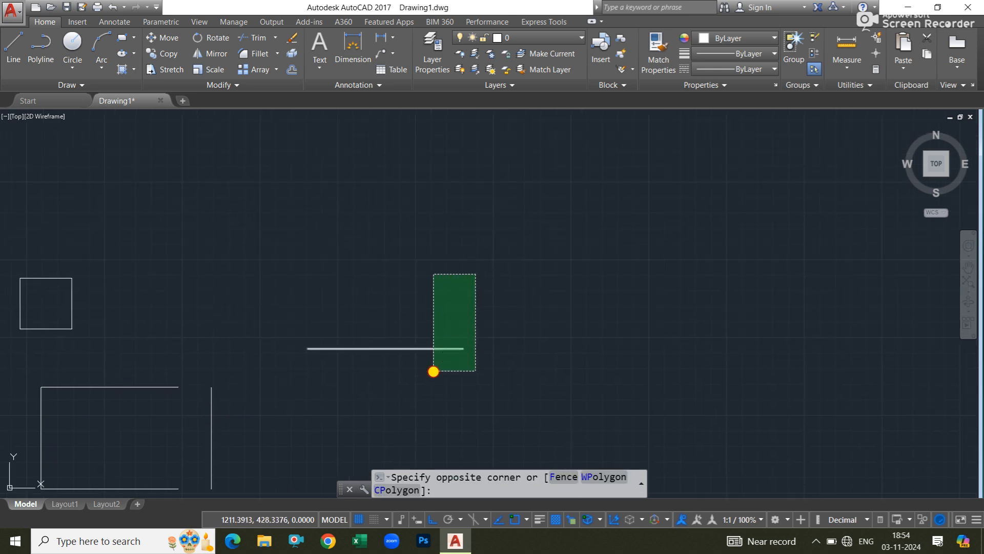
click(433, 371)
click(163, 53)
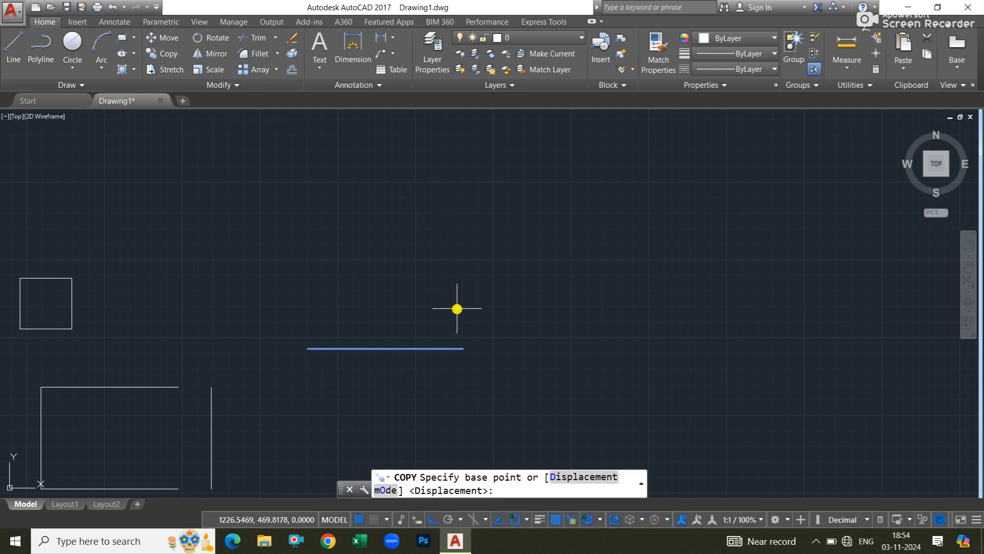
click(462, 347)
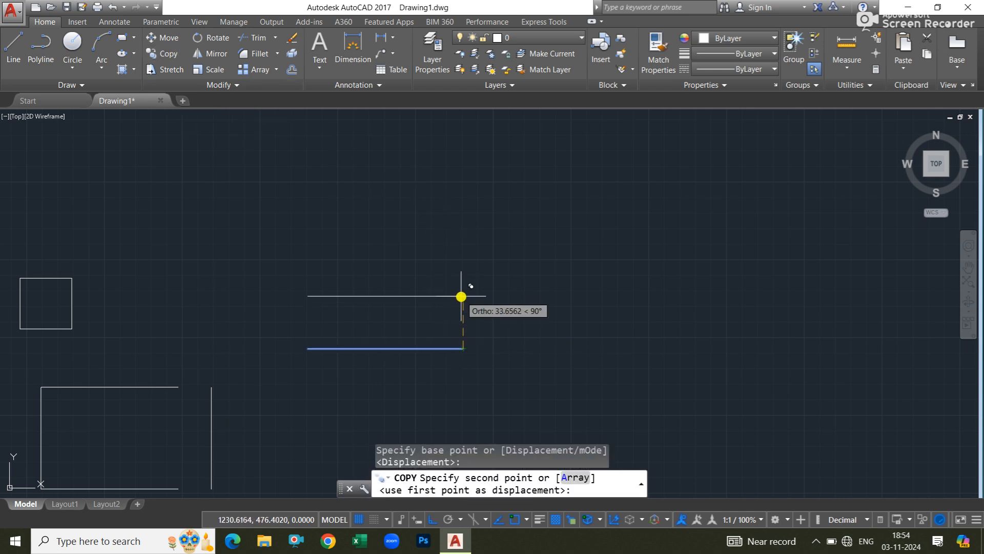
text(5)
key(Return)
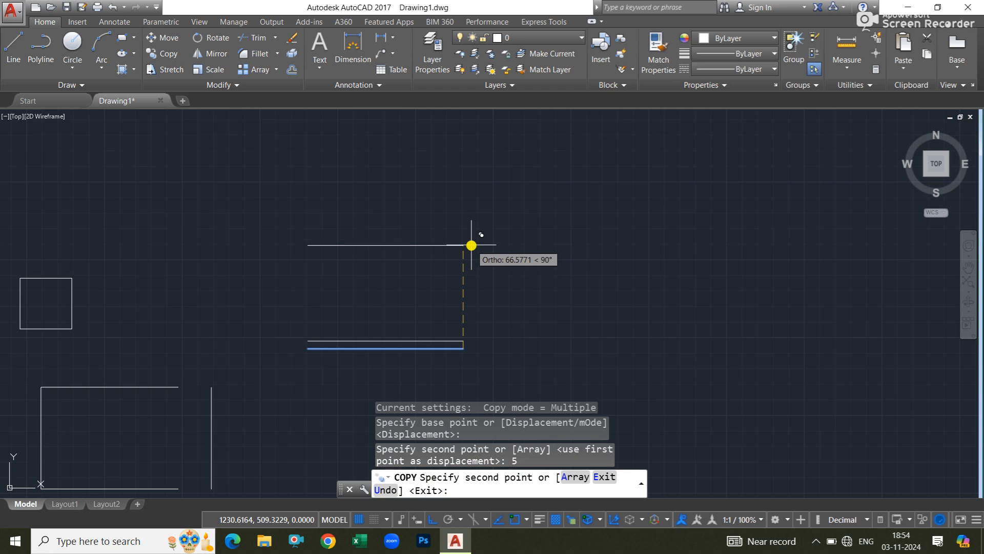
text(10)
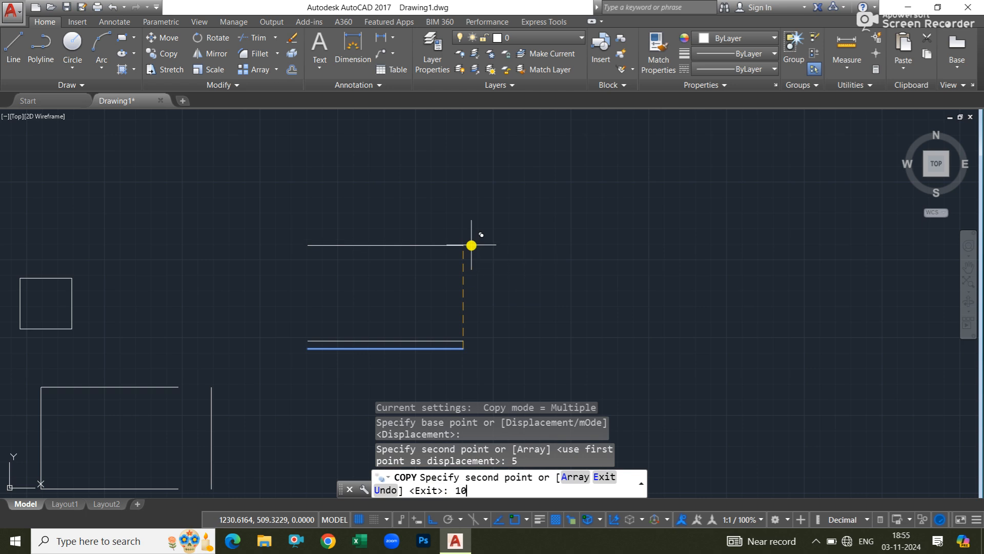
key(Return)
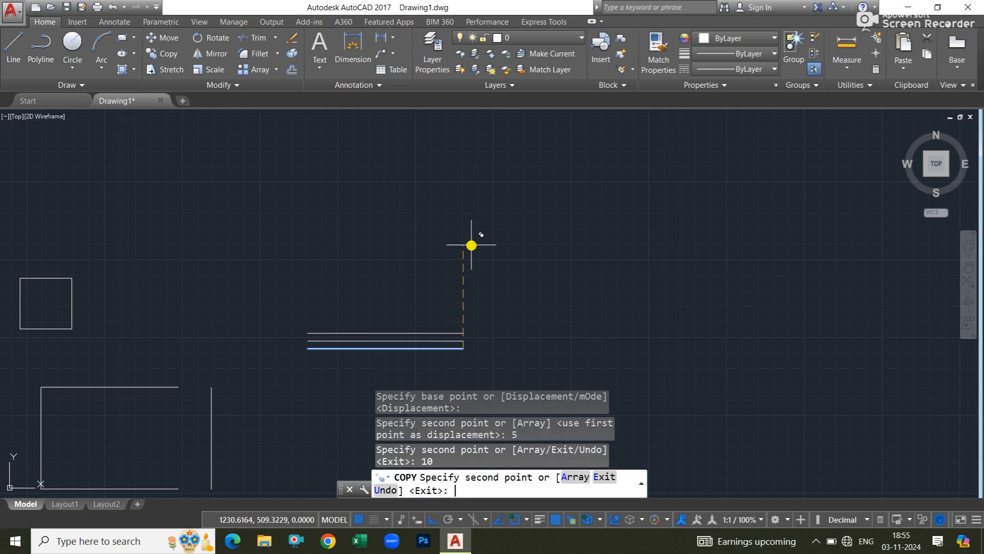
key(Return)
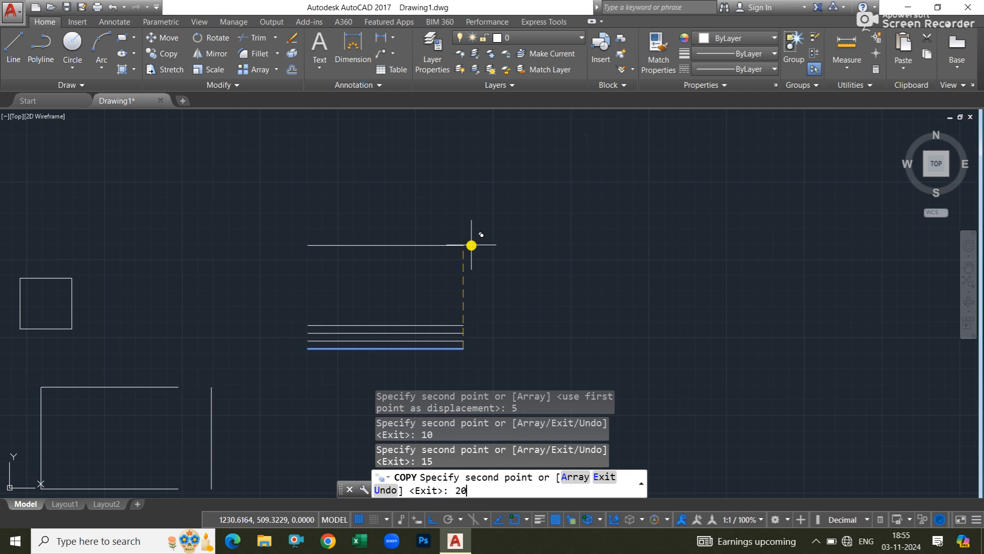
text(20)
key(Return)
key(Return)
Delete the four copied lines above the original 100-unit line
scroll(456, 338, up, 4)
mouse_move(456, 338)
middle_down()
mouse_move(468, 305)
mouse_move(513, 258)
middle_up()
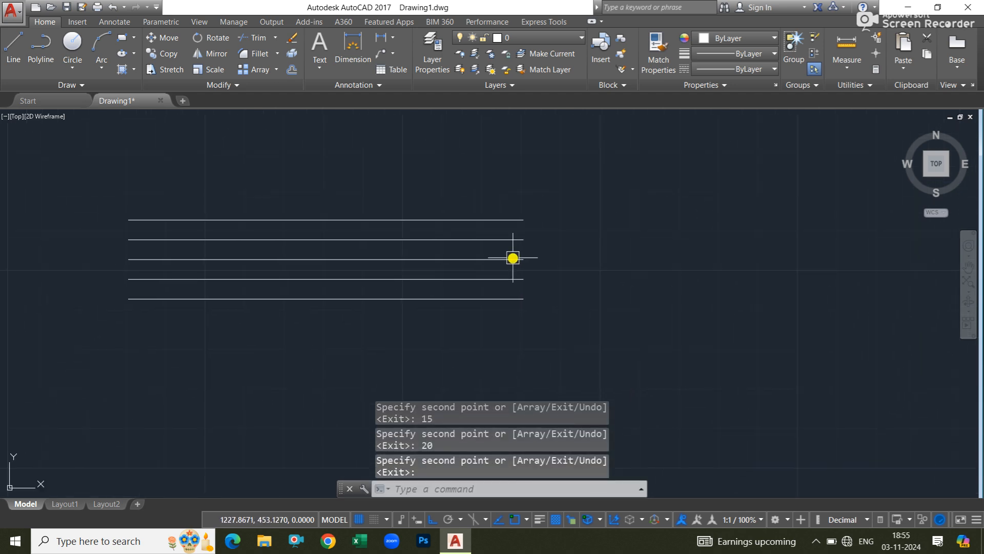
scroll(540, 236, down, 2)
click(570, 198)
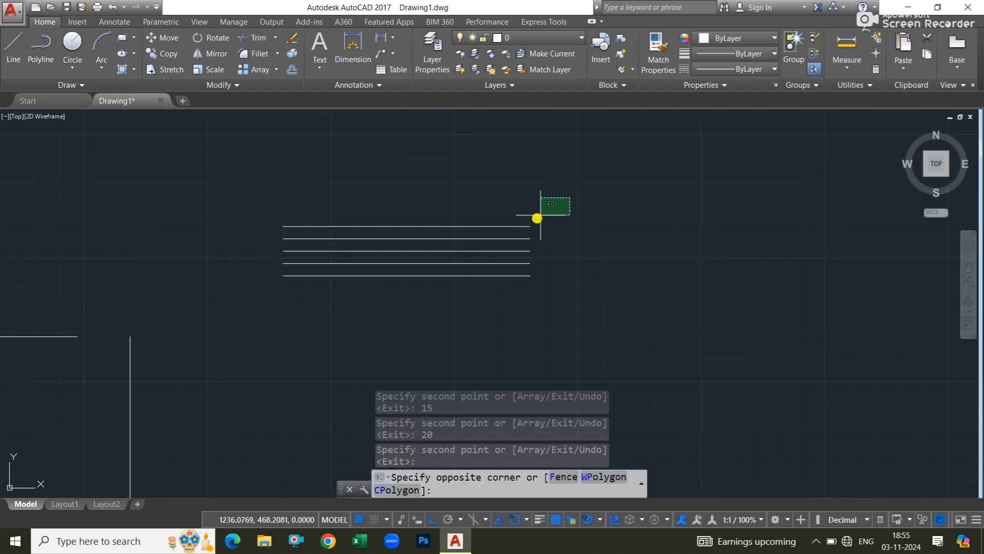
click(513, 257)
key(Delete)
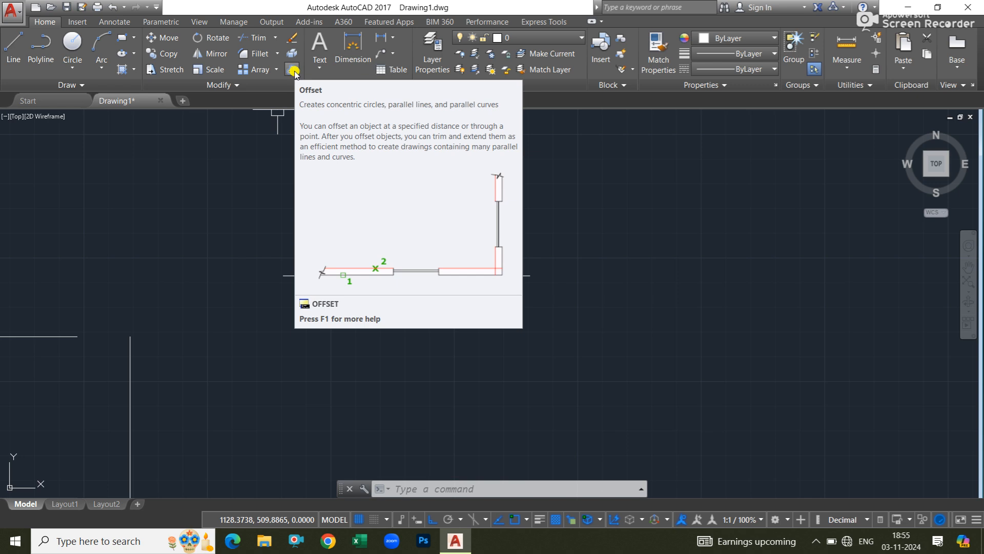
Offset the 100-unit horizontal line upward by 15
mouse_move(418, 260)
middle_down()
mouse_move(466, 209)
mouse_move(391, 261)
middle_up()
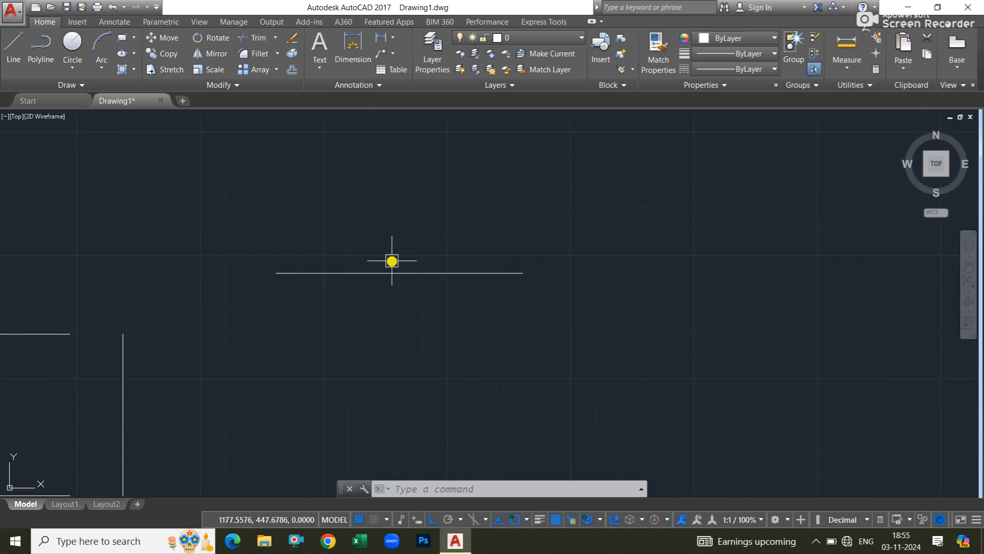
text(o)
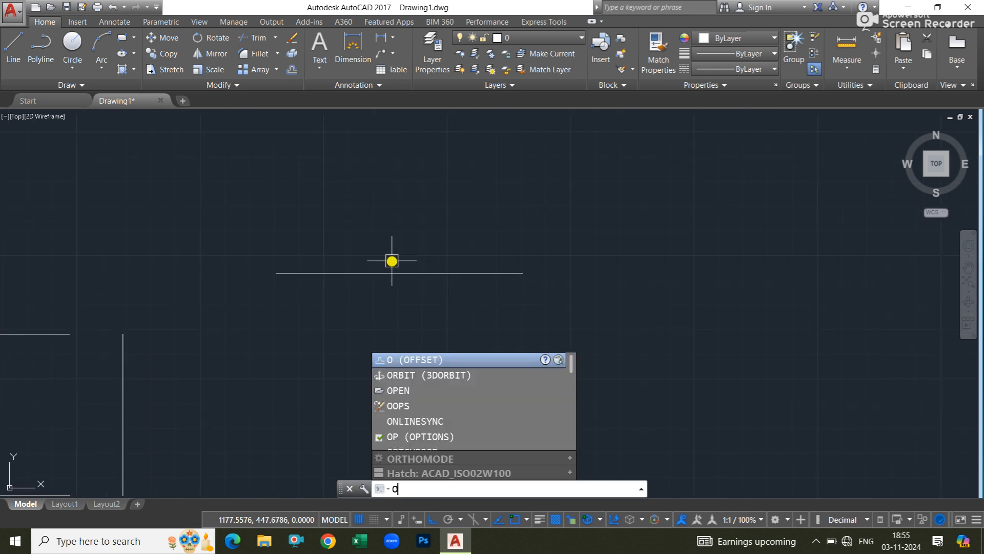
key(Return)
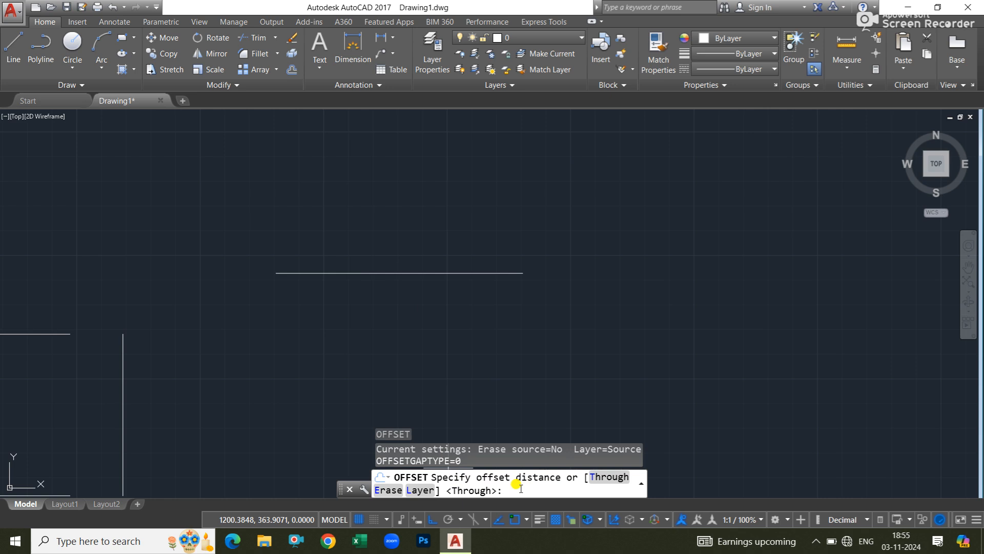
text(15)
key(Return)
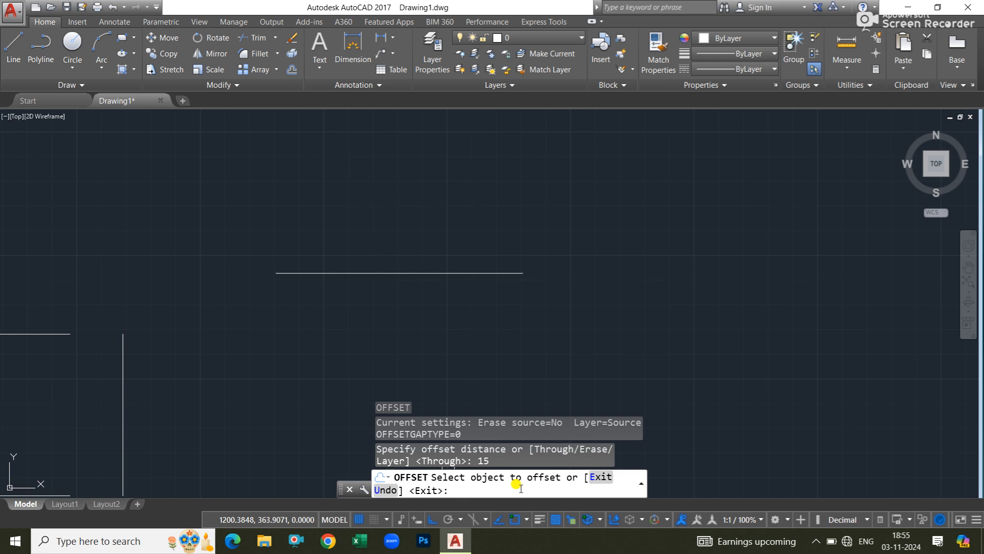
middle_drag(502, 316, 453, 389)
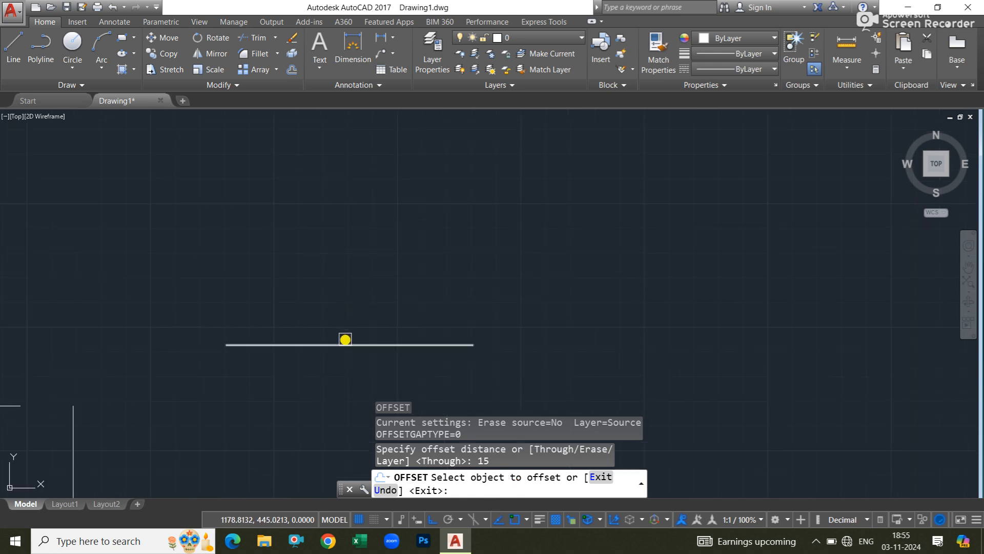
click(345, 344)
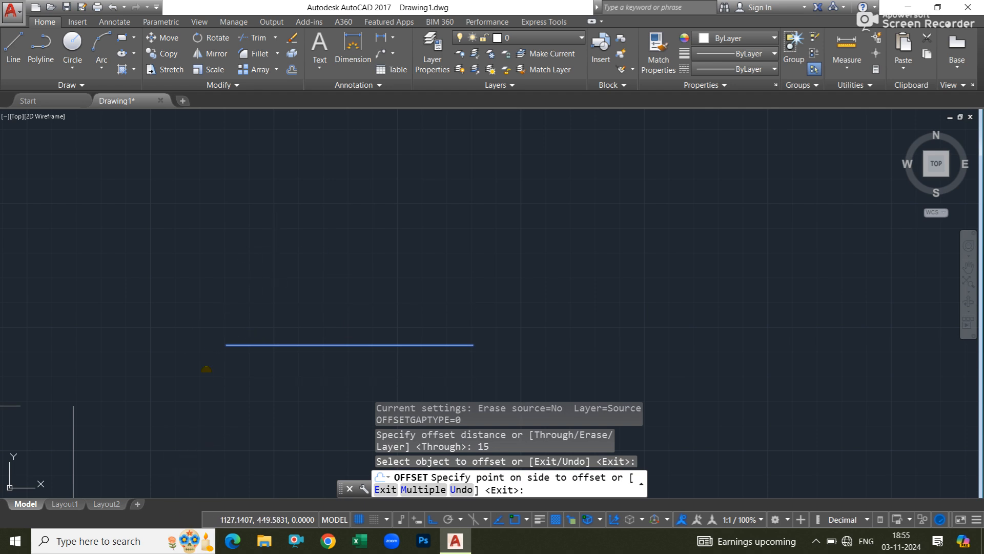
click(211, 288)
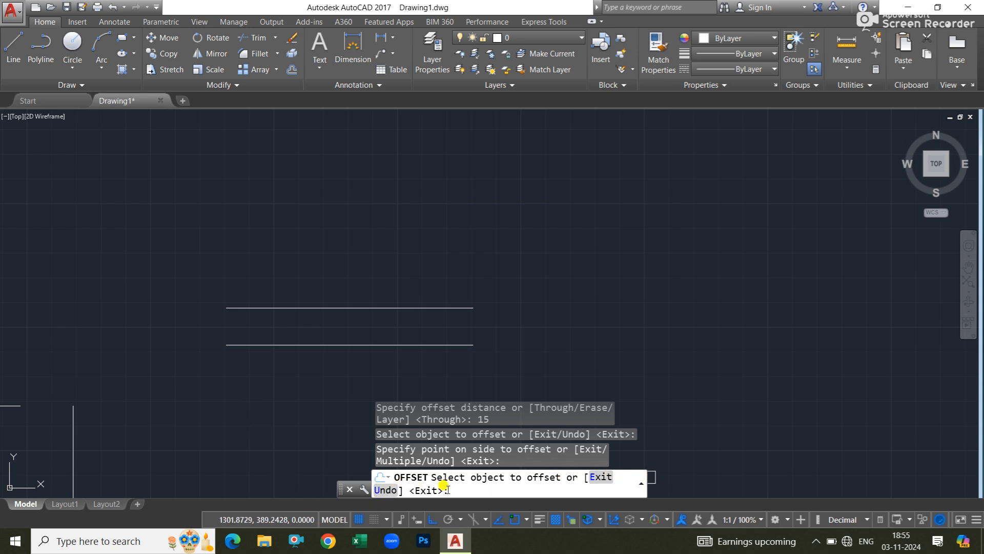
Offset the topmost line upward twice more at the same 15 spacing, making four parallel lines, and end the Offset command
middle_drag(492, 284, 473, 302)
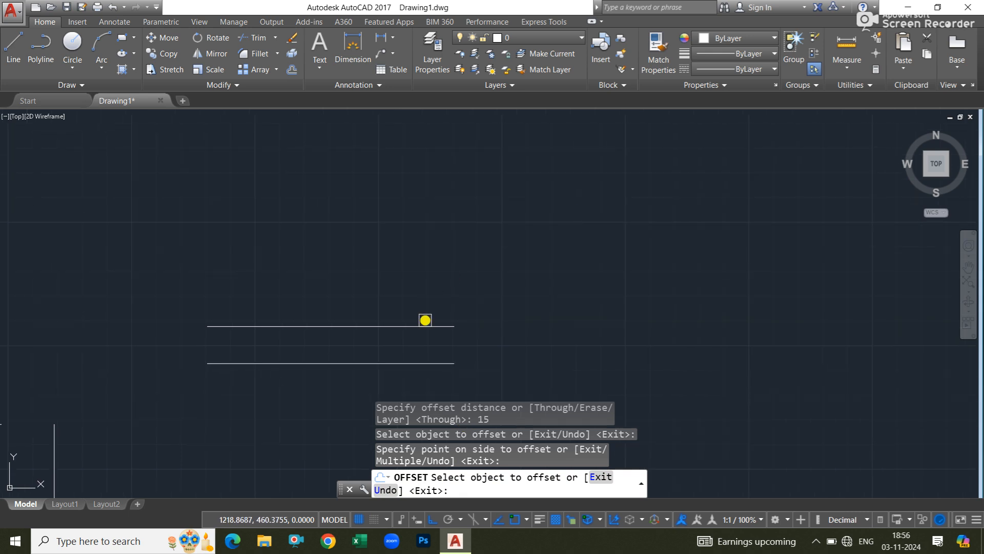
click(425, 325)
click(428, 260)
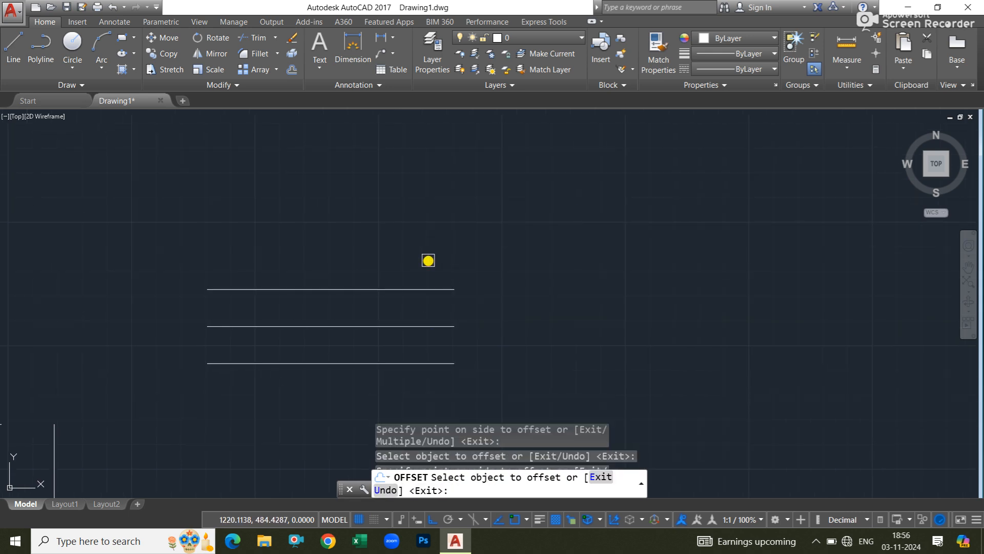
click(424, 289)
click(429, 236)
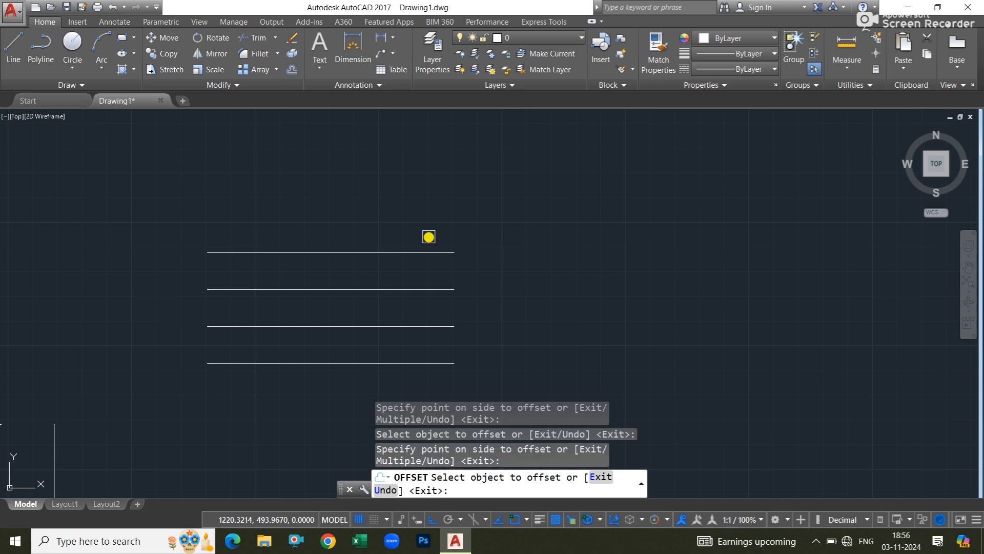
key(Escape)
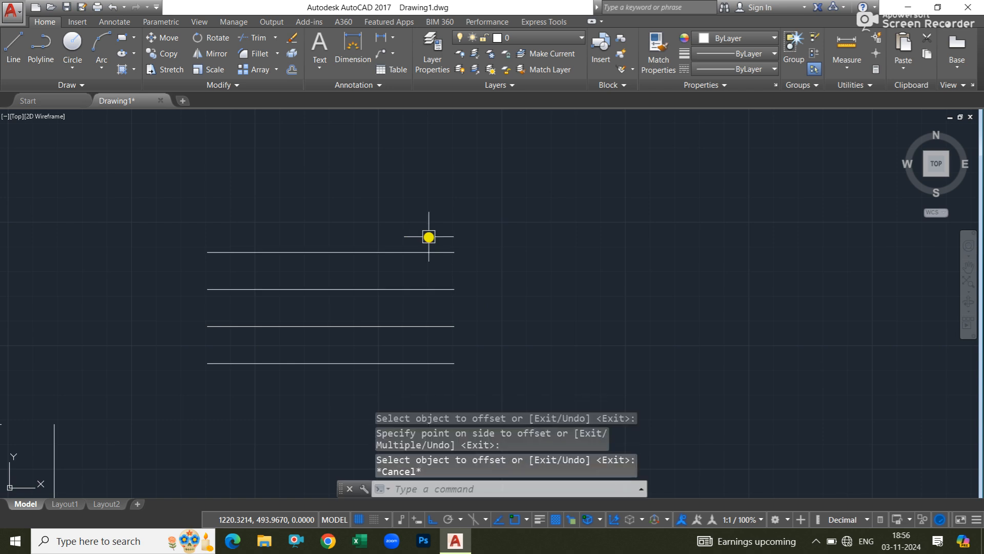
Dimension the two upper gaps between the parallel lines, placing both dimensions beyond the lines' right ends
click(352, 49)
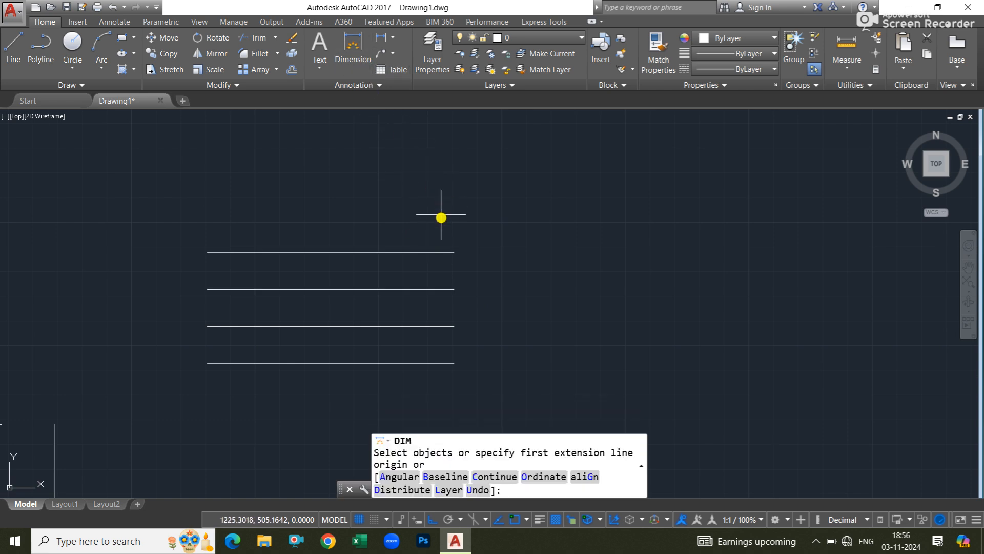
click(452, 251)
click(451, 288)
click(479, 272)
middle_drag(443, 265, 425, 203)
scroll(435, 250, up, 2)
click(433, 273)
click(435, 215)
click(474, 213)
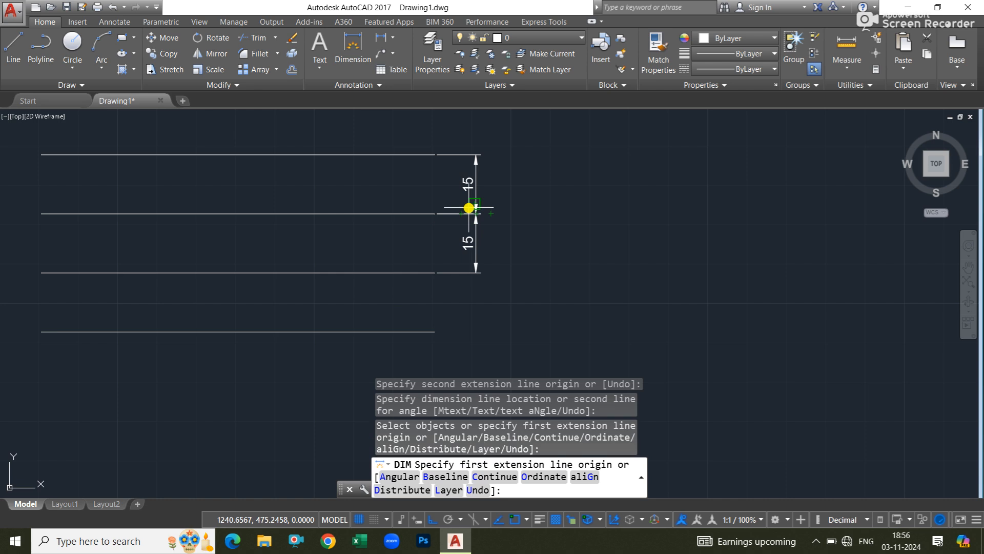
key(Return)
Draw a circle of radius 50 in the empty area to the right of the parallel lines
scroll(492, 215, down, 2)
middle_drag(507, 226, 384, 285)
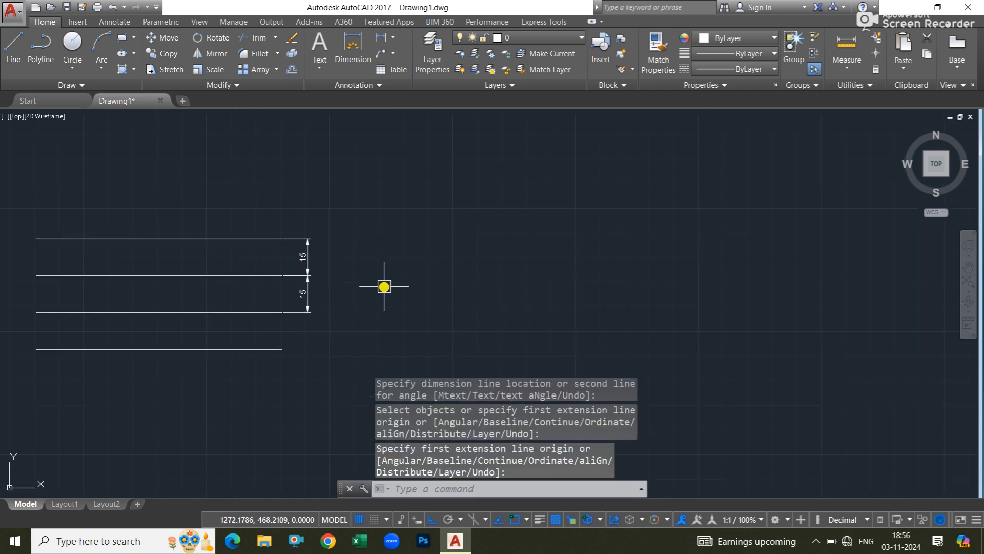
text(c)
key(Return)
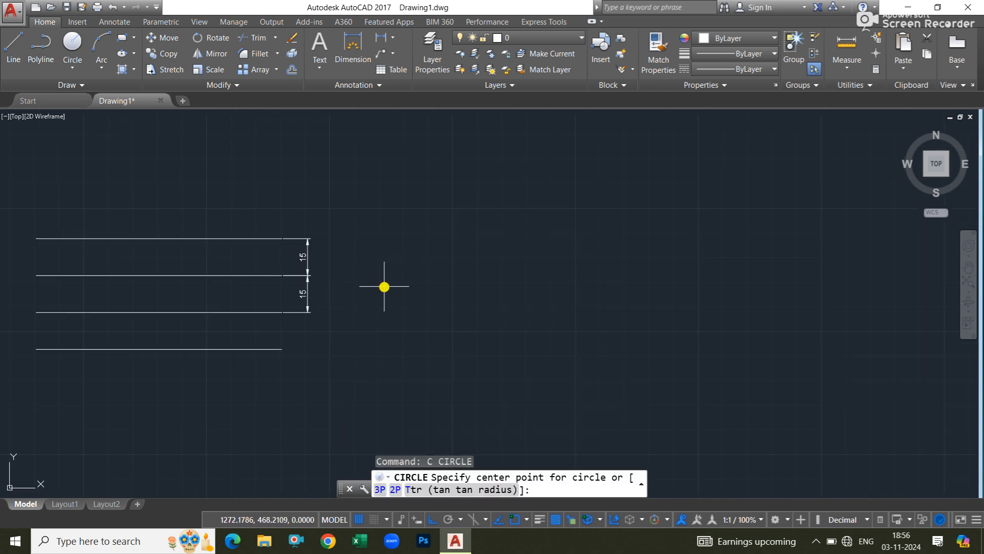
click(581, 297)
text(50)
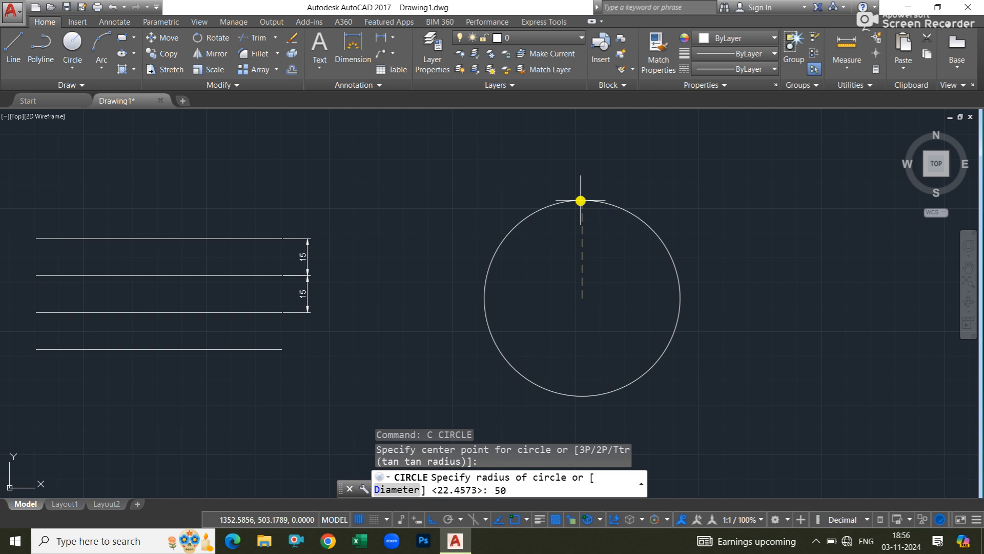
key(Return)
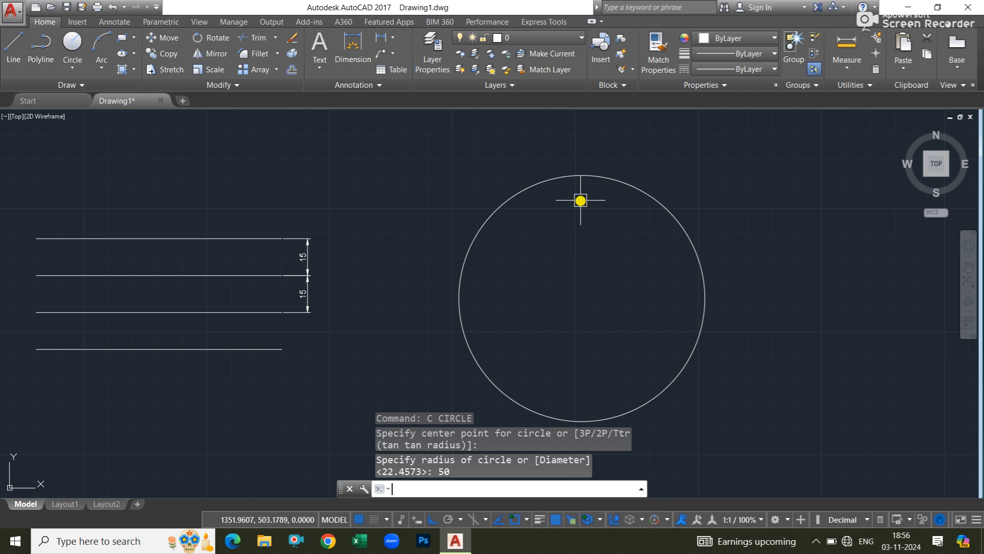
text(O)
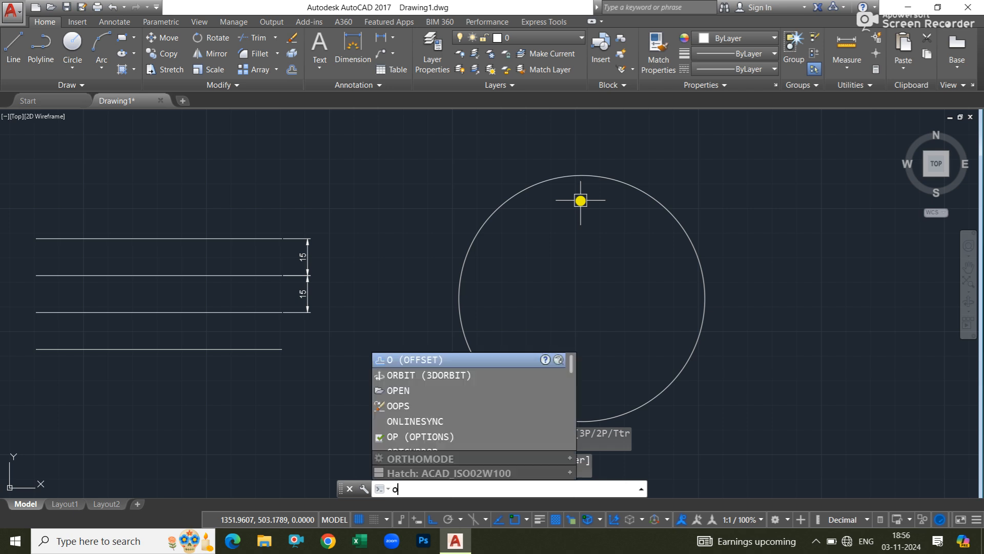
key(Return)
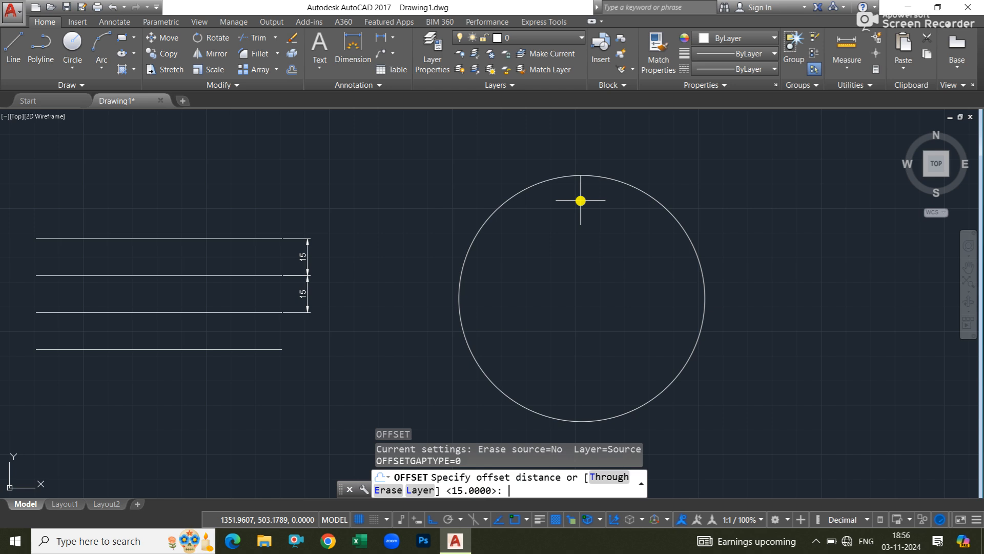
key(Return)
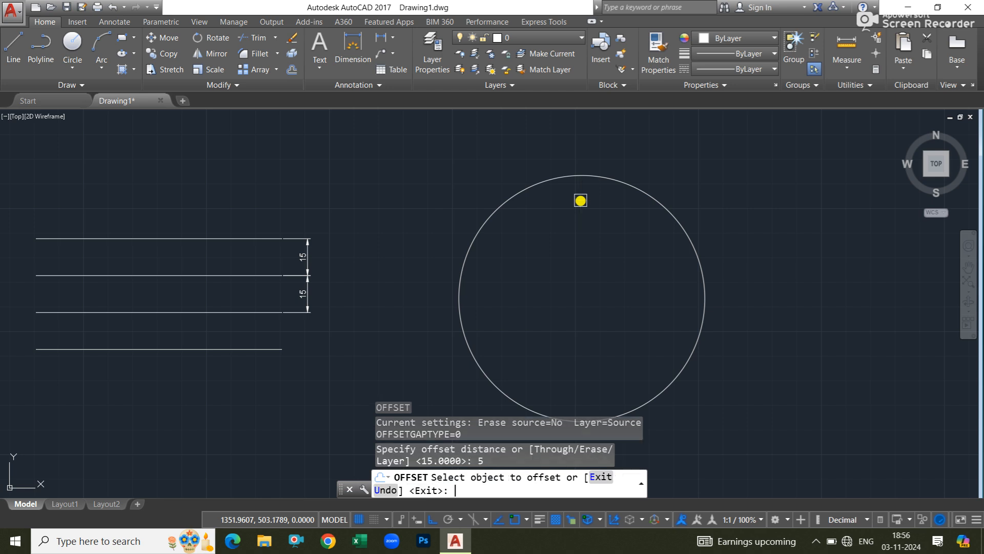
key(Escape)
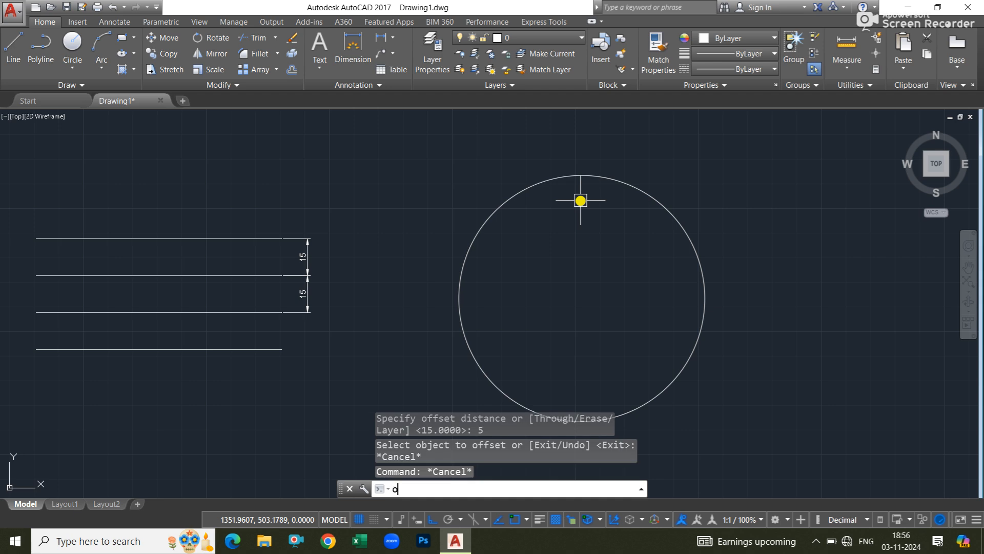
Offset the circle inward by 10
key(Return)
text(10)
key(Return)
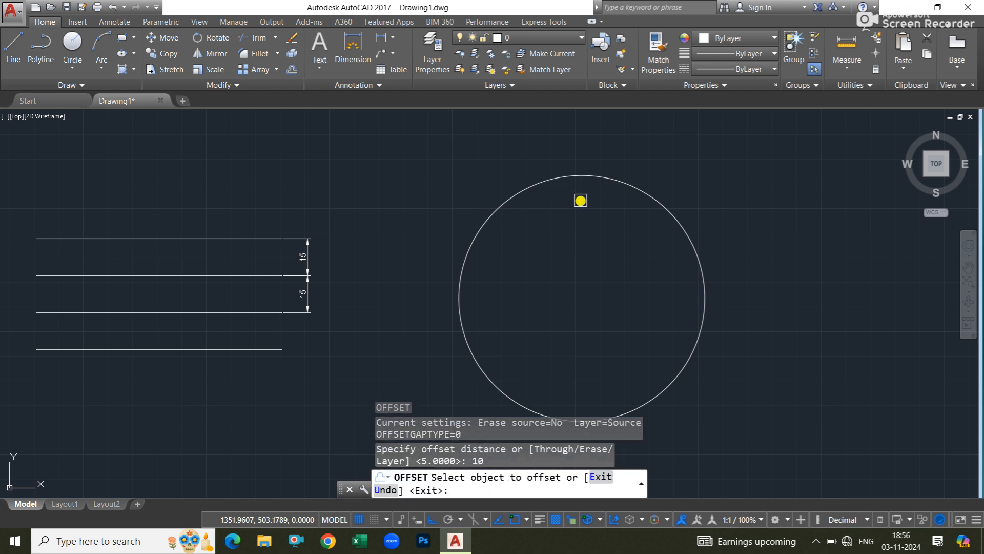
click(578, 178)
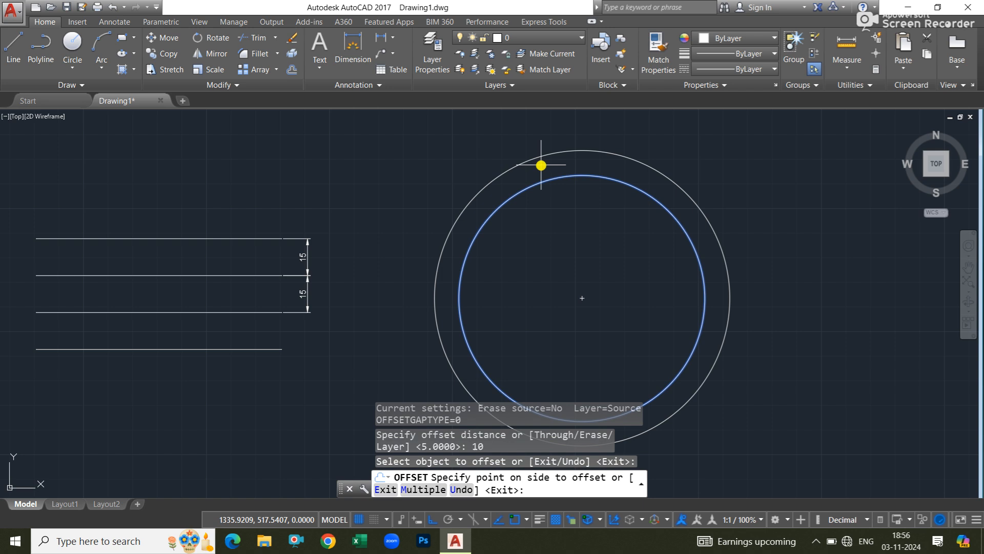
click(562, 253)
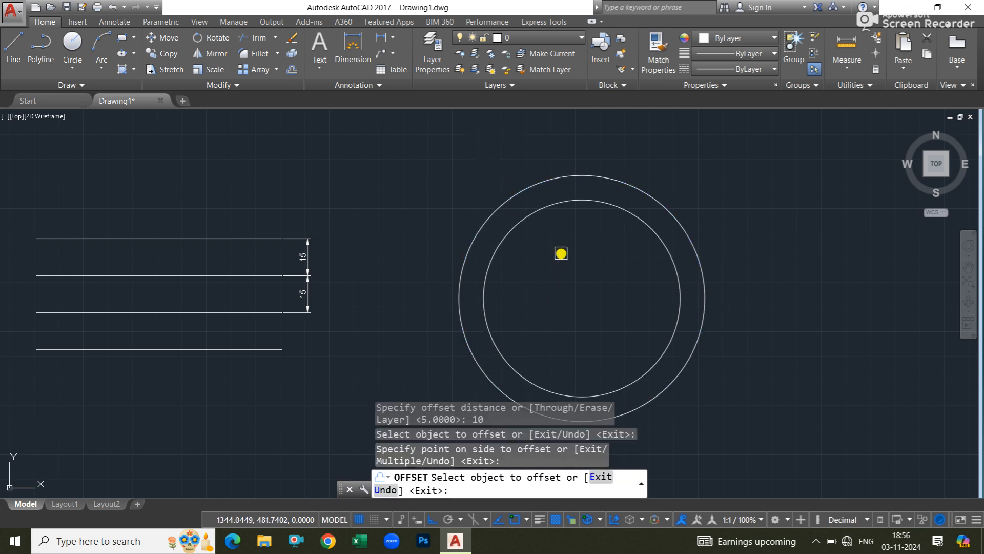
Offset the innermost circle inward three more times at the same distance of 10, making five concentric circles
middle_drag(562, 252, 497, 239)
click(510, 187)
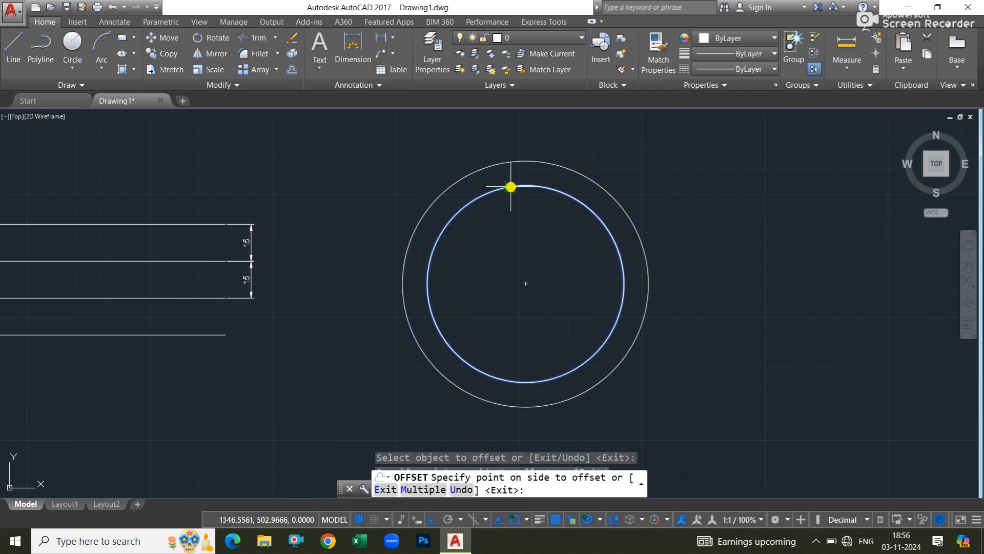
click(513, 241)
middle_drag(520, 232, 500, 231)
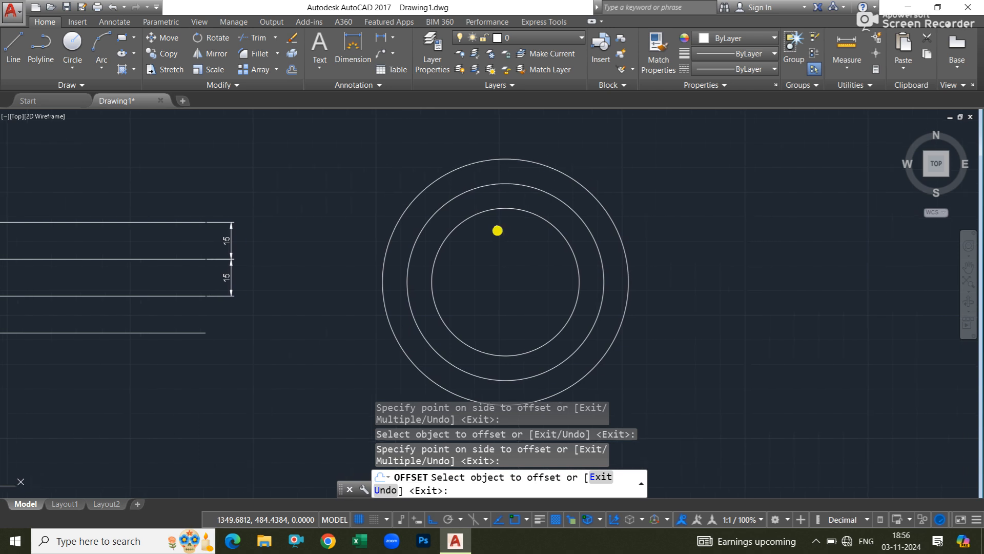
click(498, 209)
click(498, 241)
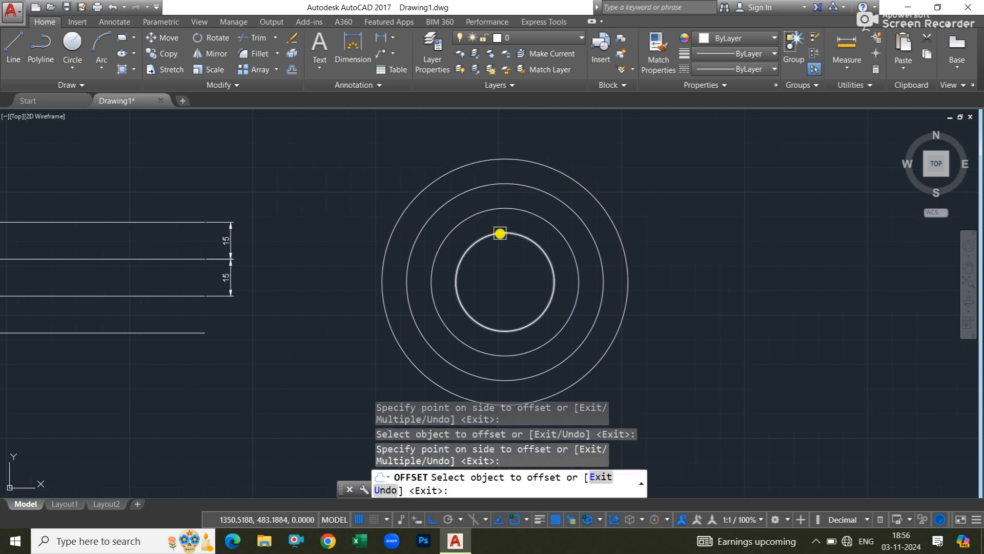
click(500, 233)
click(503, 266)
Try to offset the smallest circle inward by the same distance of 10, and end the Offset command
click(512, 260)
click(507, 289)
scroll(502, 282, up, 2)
key(Return)
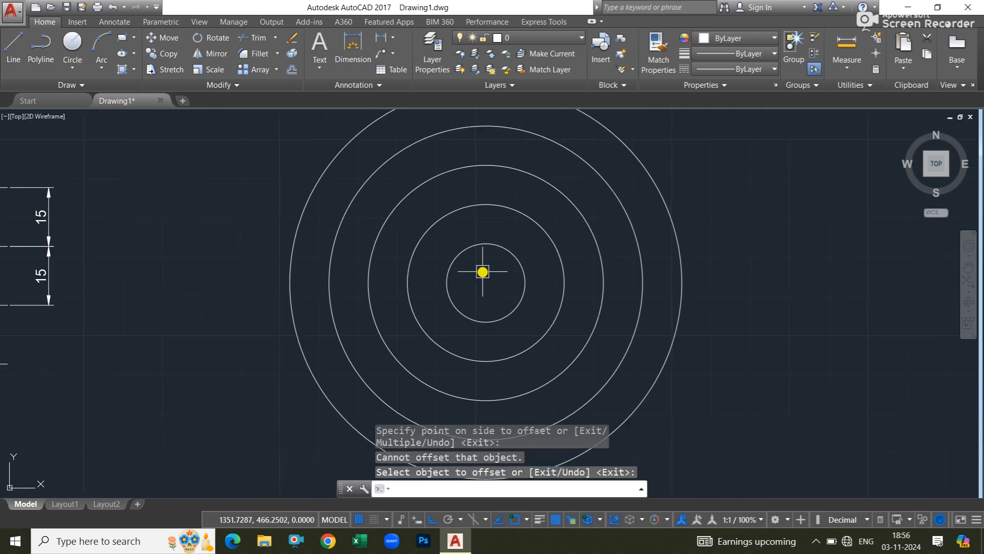
Add a radius dimension to the outermost circle, with its text outside the circle at the upper right
scroll(482, 272, down, 2)
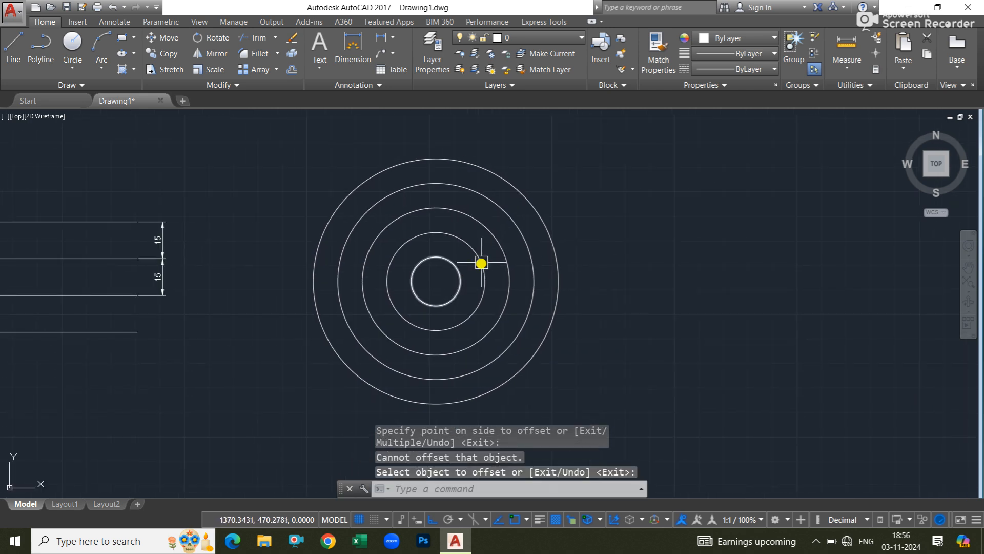
click(395, 42)
click(391, 162)
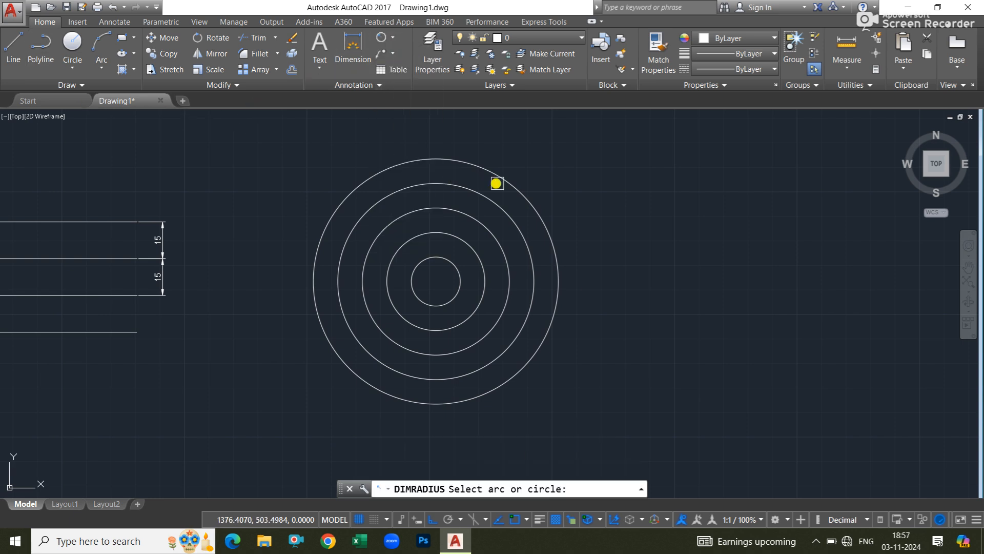
click(510, 186)
click(544, 180)
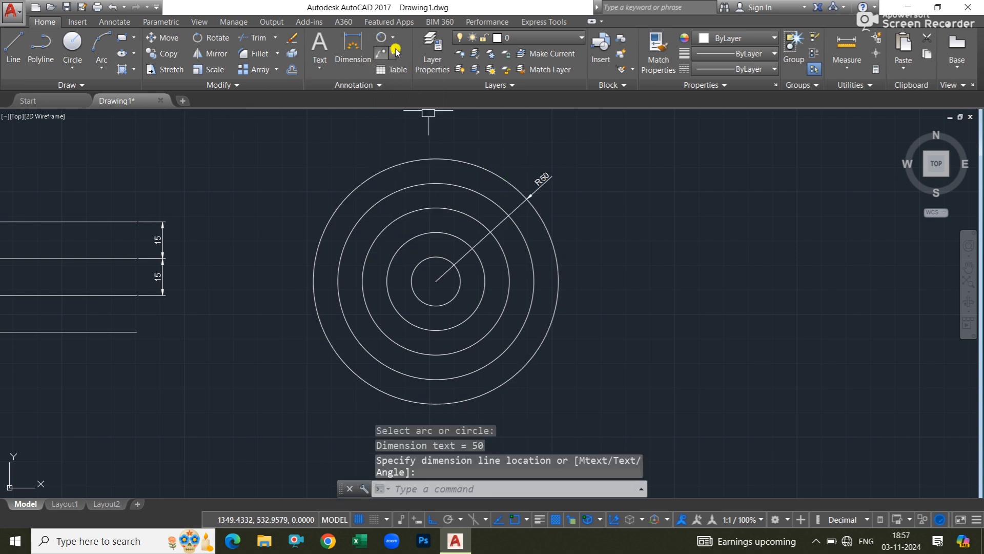
Add radius dimensions to the second and third circles from the outside, with their text beyond the outermost circle
click(383, 38)
click(522, 228)
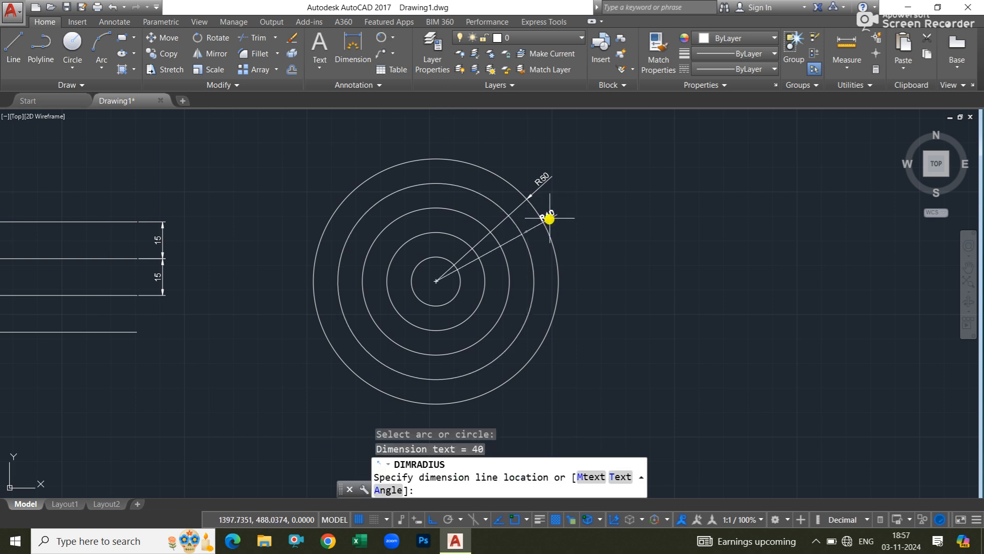
click(560, 207)
mouse_move(471, 239)
middle_down()
mouse_move(569, 254)
mouse_move(620, 237)
middle_up()
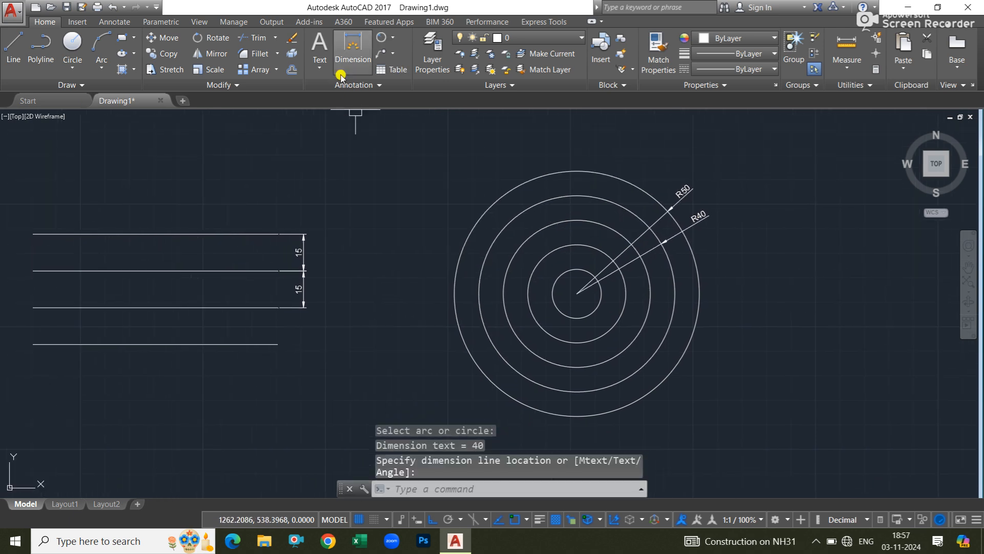
click(380, 40)
click(649, 279)
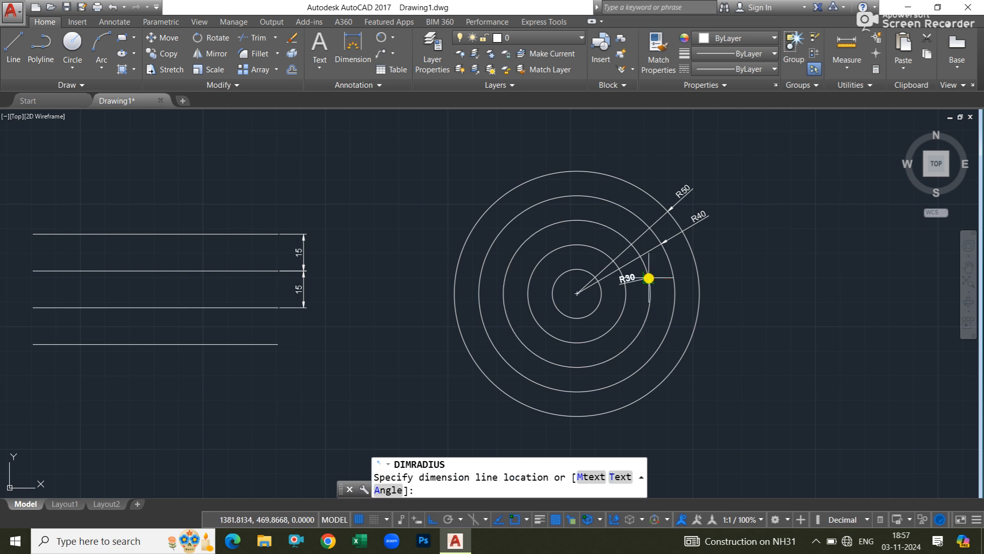
click(745, 234)
Add radius dimensions to the two innermost circles, with their text beyond the outermost circle
key(Return)
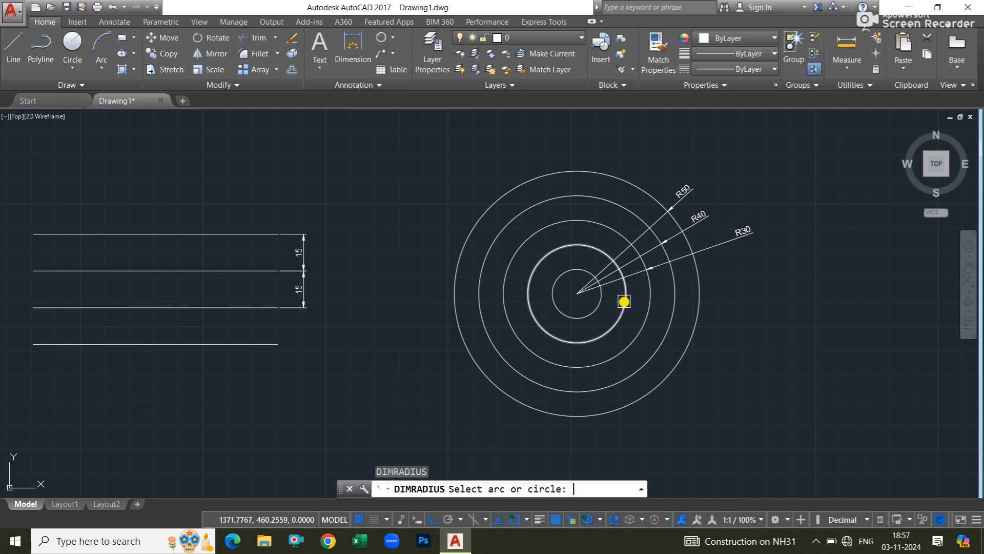
click(625, 282)
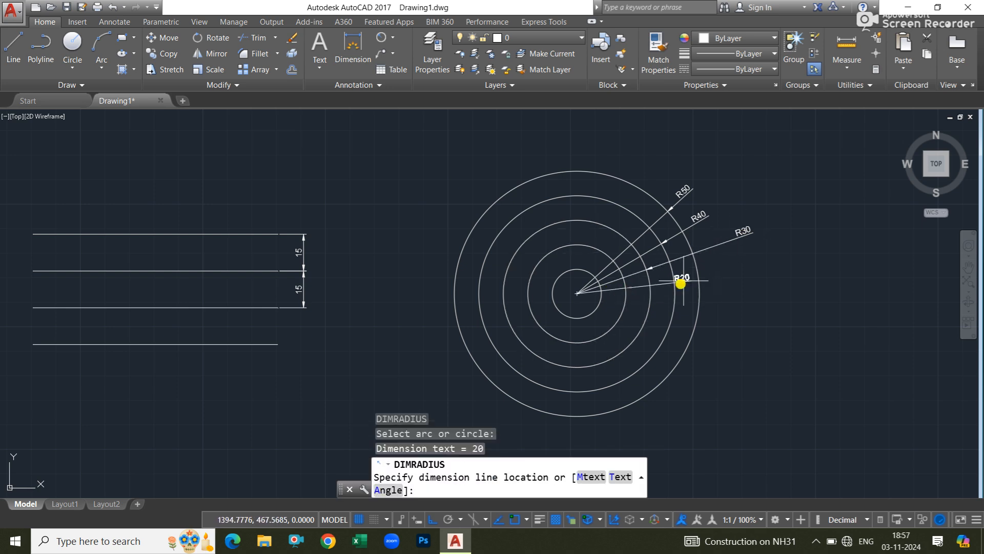
click(743, 259)
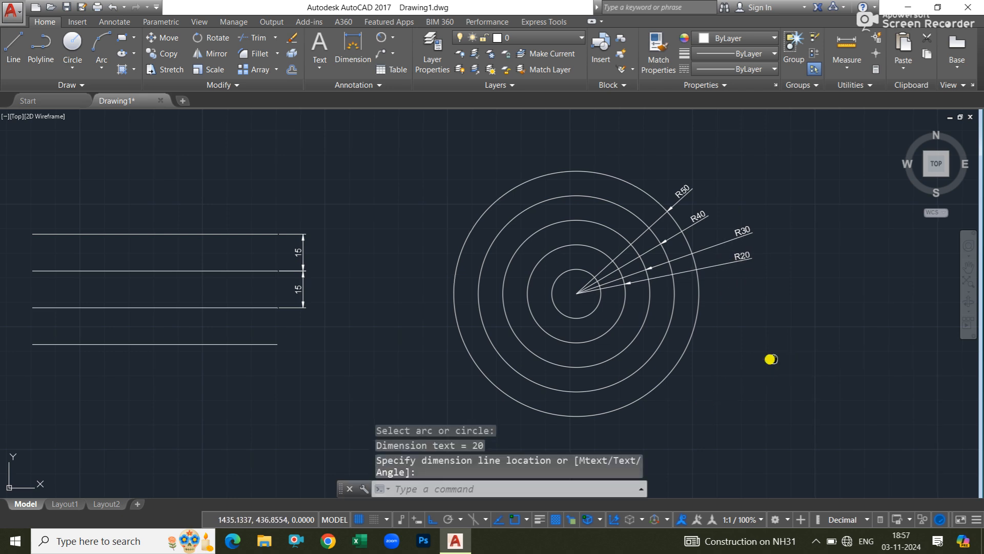
key(Return)
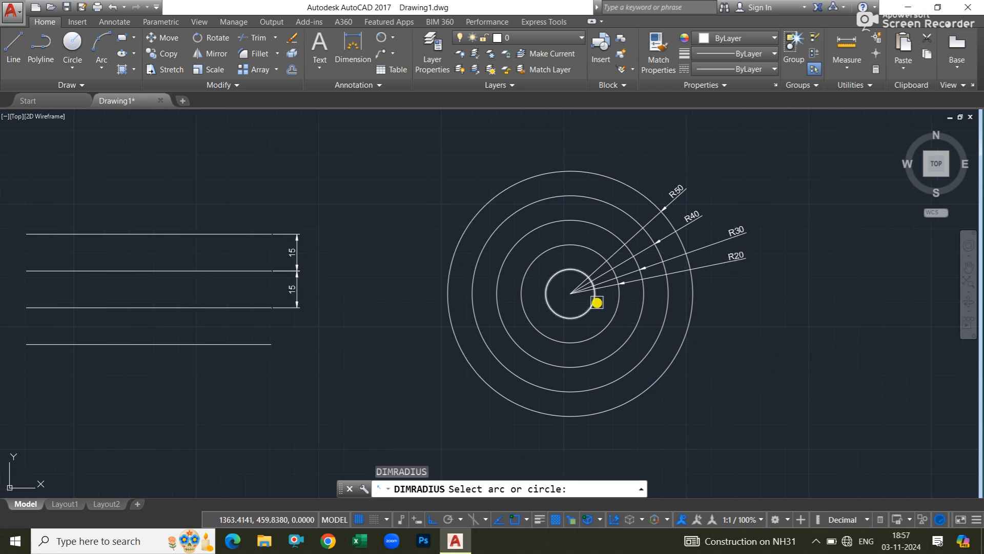
click(596, 302)
click(745, 279)
scroll(731, 254, up, 4)
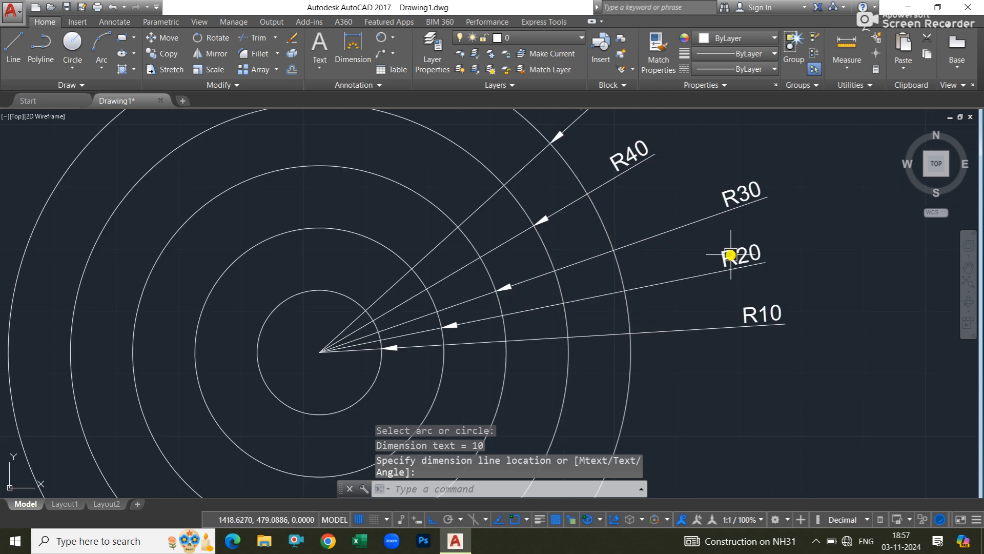
scroll(730, 255, down, 2)
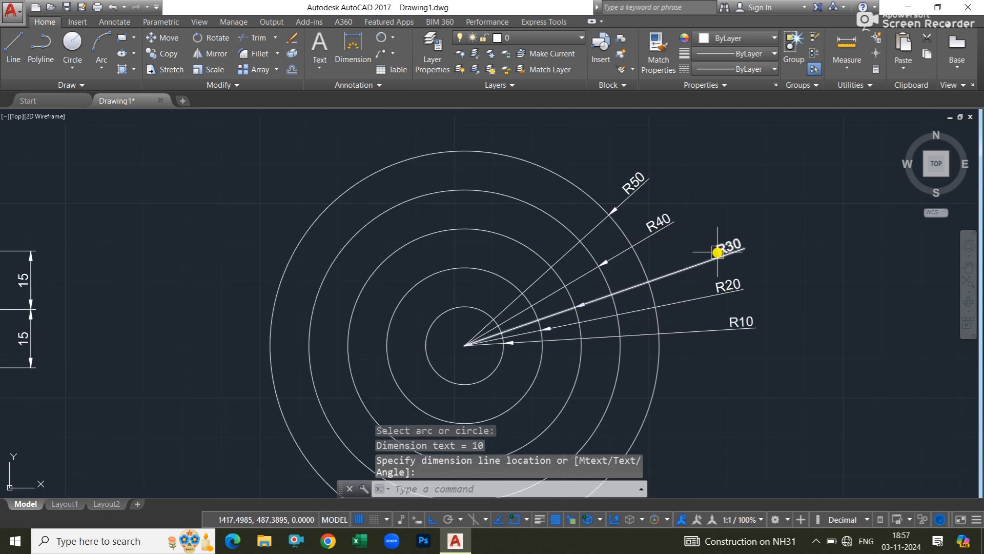
scroll(703, 237, down, 2)
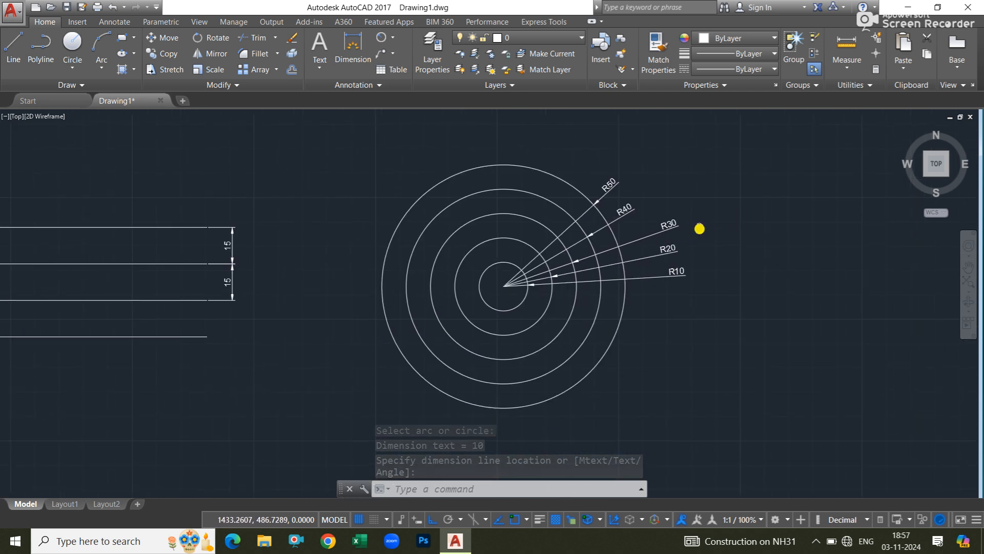
Draw a line from the outermost circle's top quadrant to the common centre and on to its left quadrant
click(3, 61)
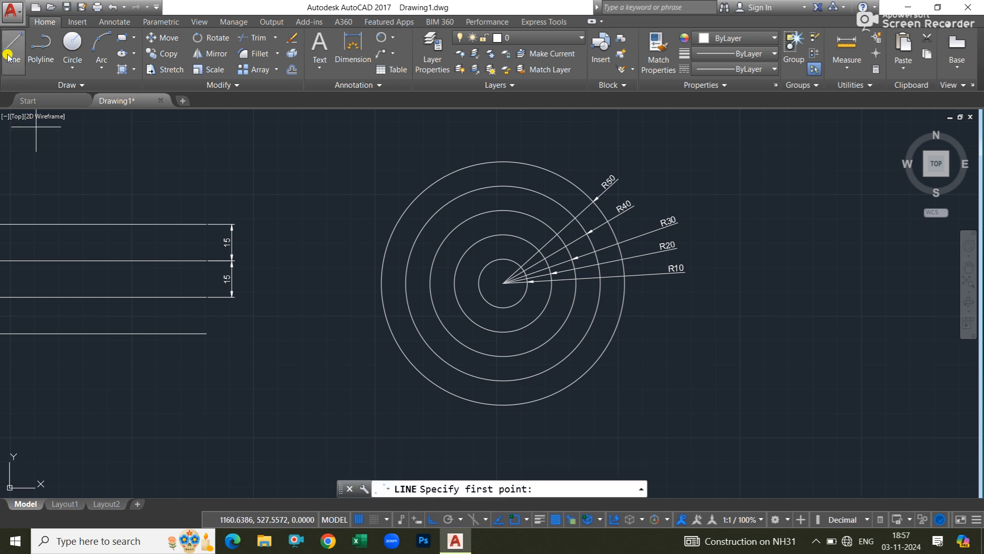
click(501, 165)
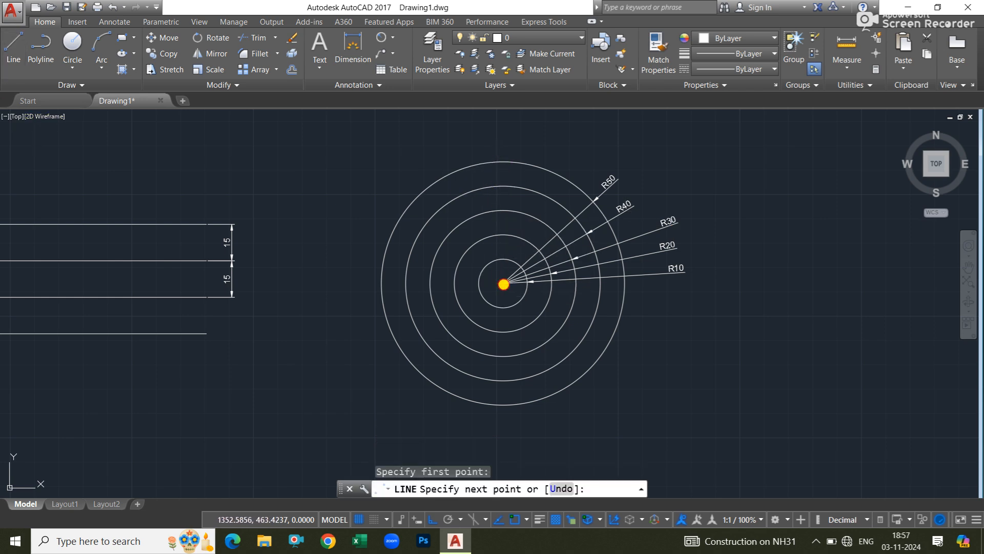
click(502, 282)
click(380, 283)
key(Escape)
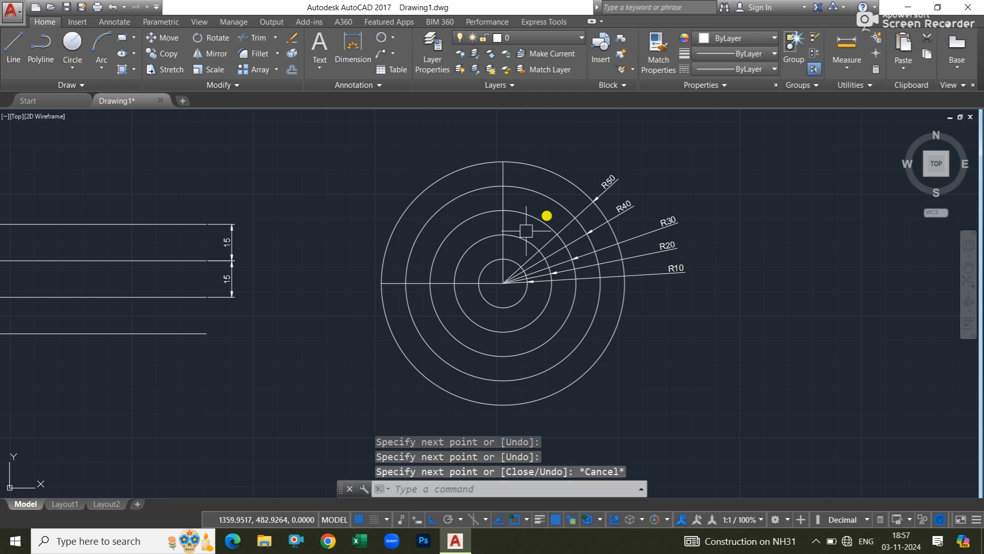
Erase all five radius dimensions from the concentric circles
click(776, 133)
click(658, 300)
key(Delete)
click(664, 161)
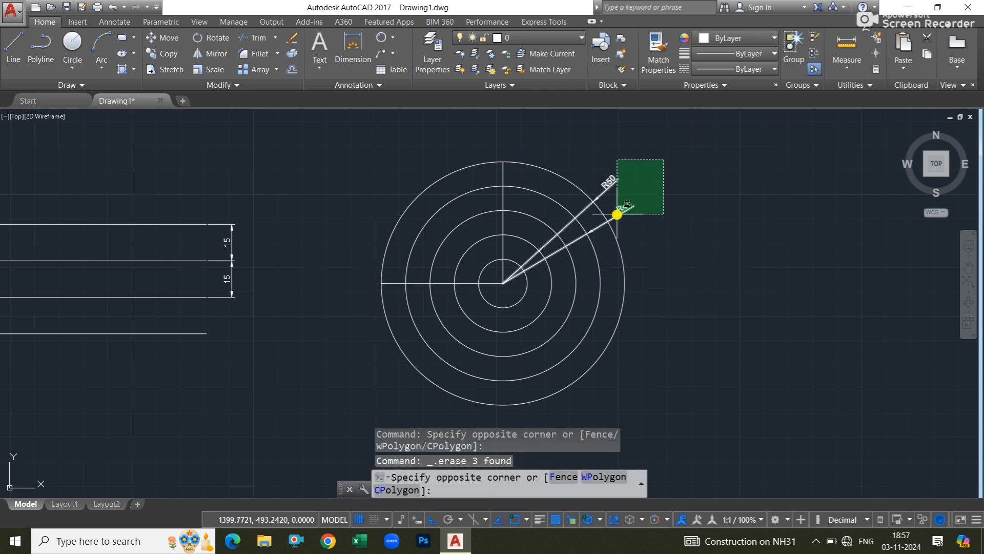
click(616, 215)
text(E)
key(Return)
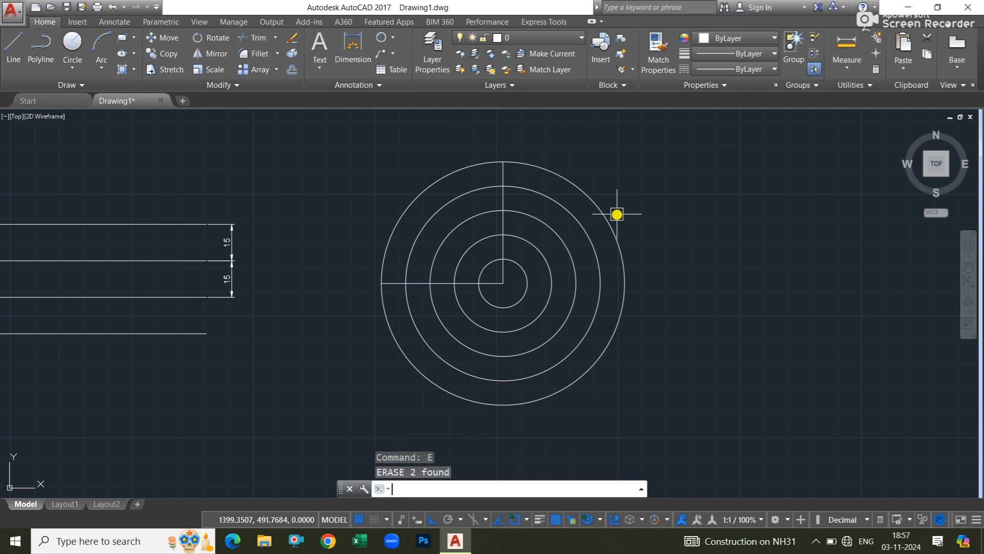
text(tr)
key(Return)
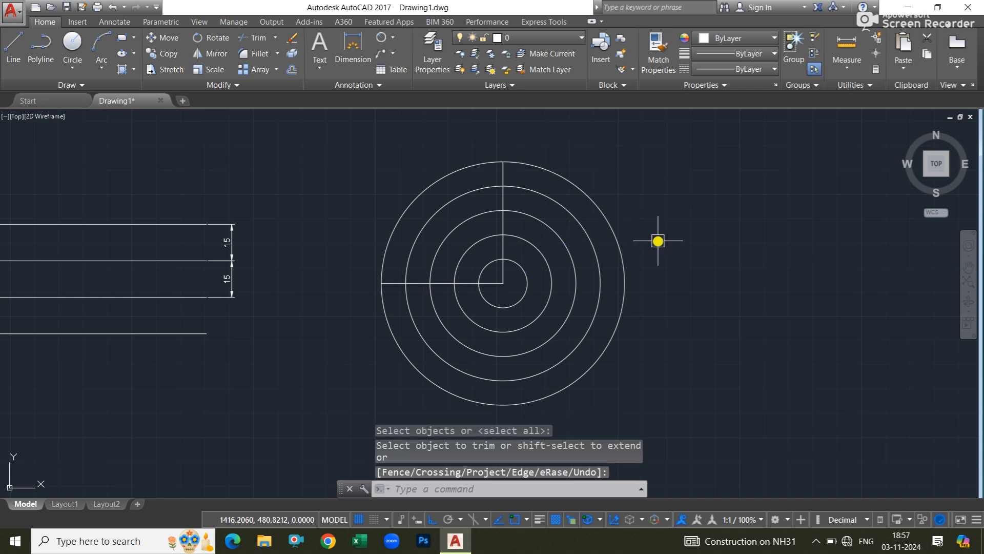
key(Return)
key(Escape)
Trim all five circles at the two radial lines, keeping only their upper-left quarter arcs
text(te cor)
key(Return)
key(Return)
click(670, 230)
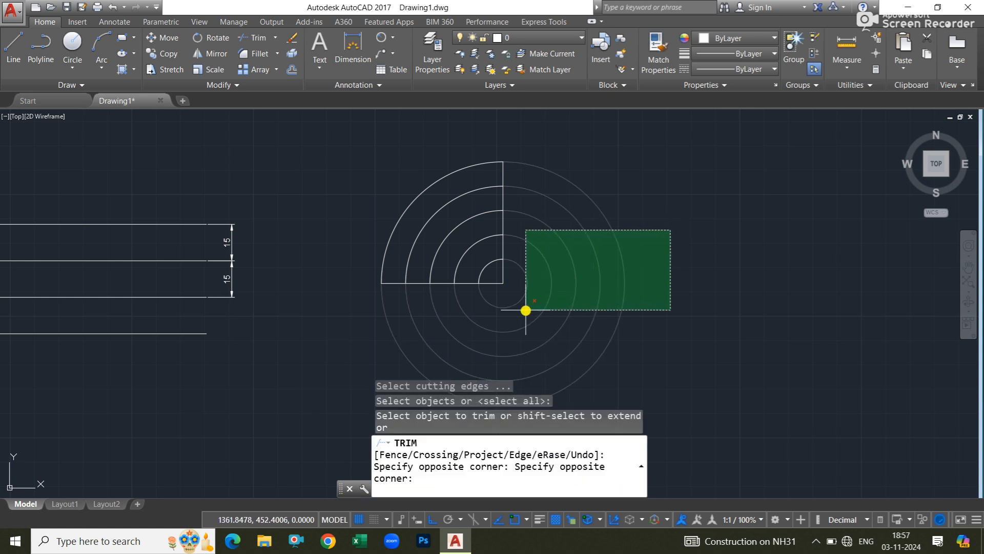
click(526, 310)
key(Escape)
Trim both radial lines inside the smallest arc, between the second and third arcs, and between the two outermost arcs
text(t)
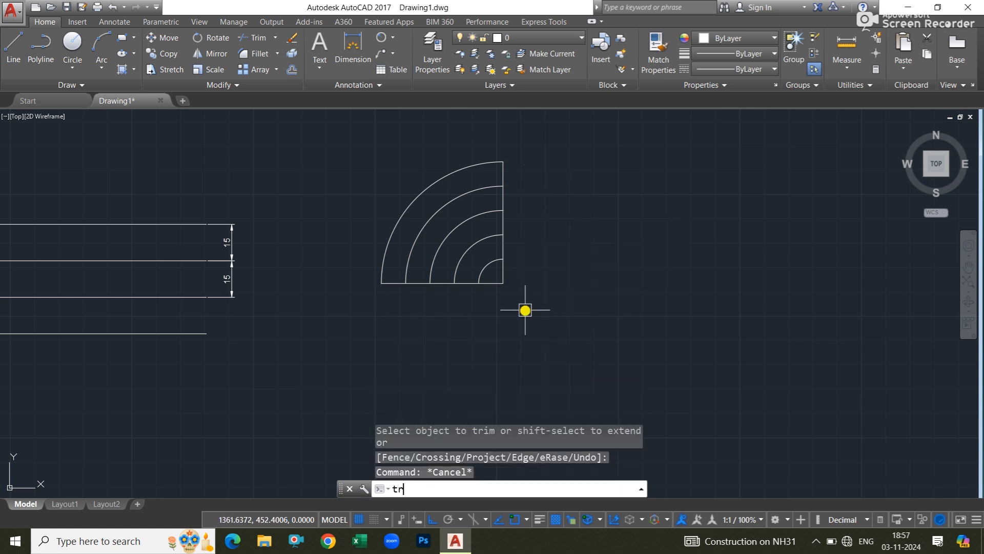
text(r)
key(Return)
key(Return)
click(510, 275)
click(488, 302)
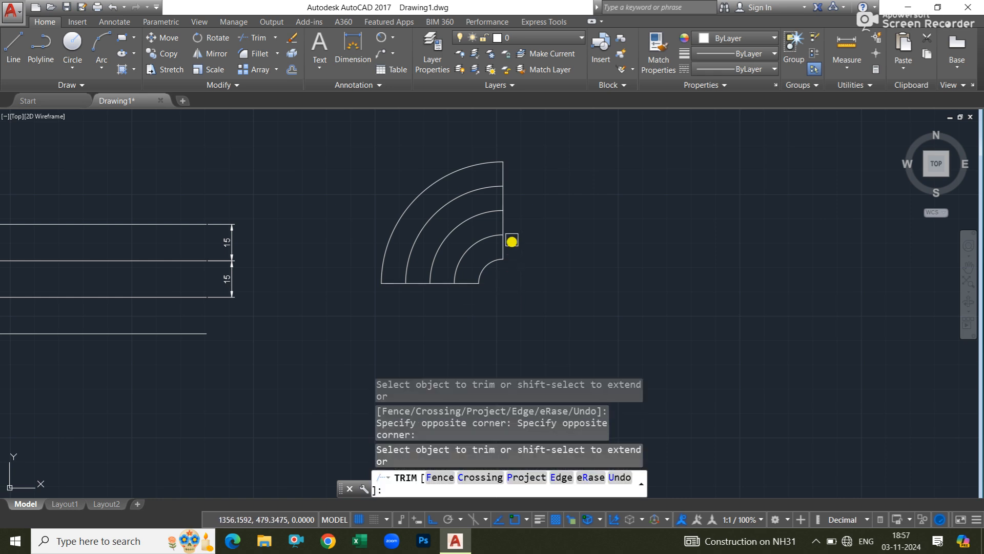
click(504, 220)
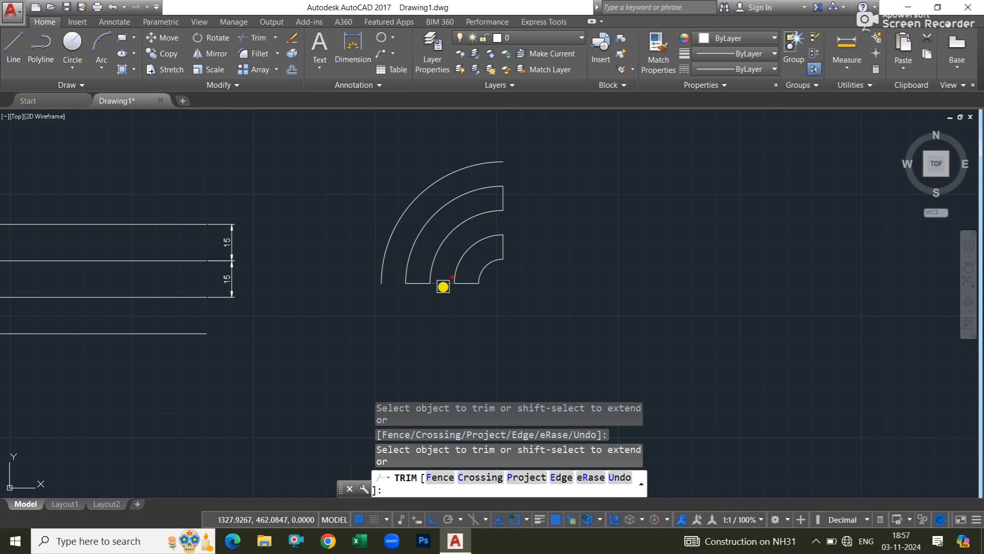
key(Return)
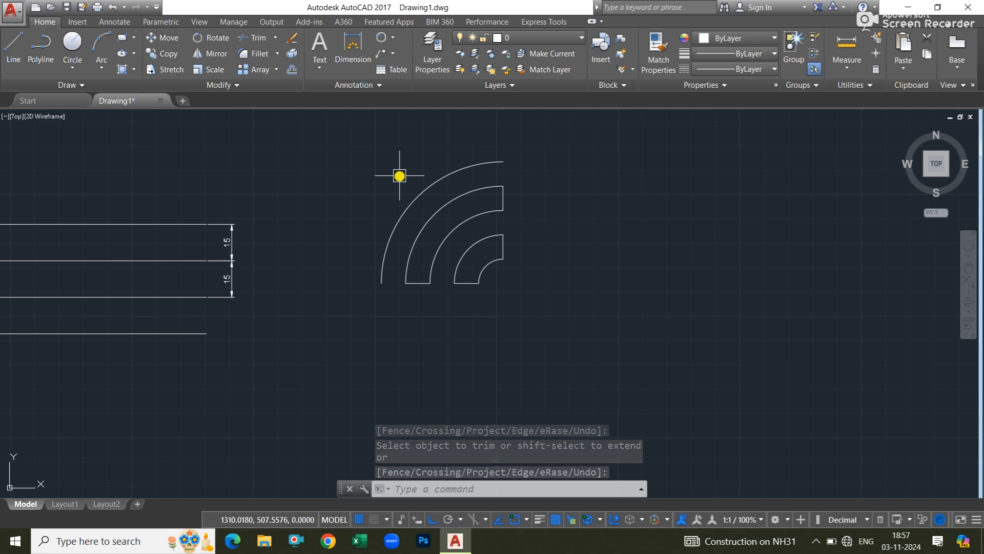
middle_drag(356, 197, 390, 215)
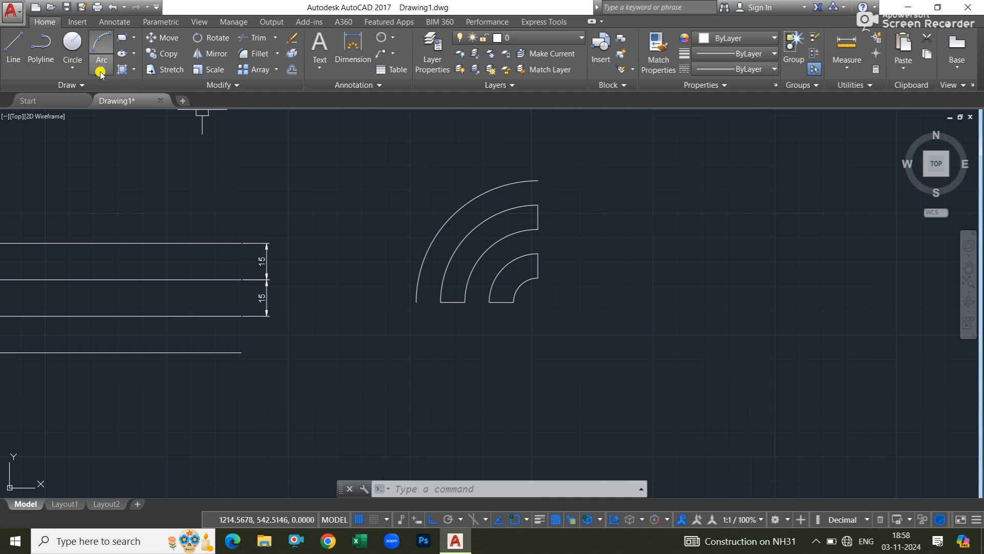
middle_drag(435, 198, 481, 222)
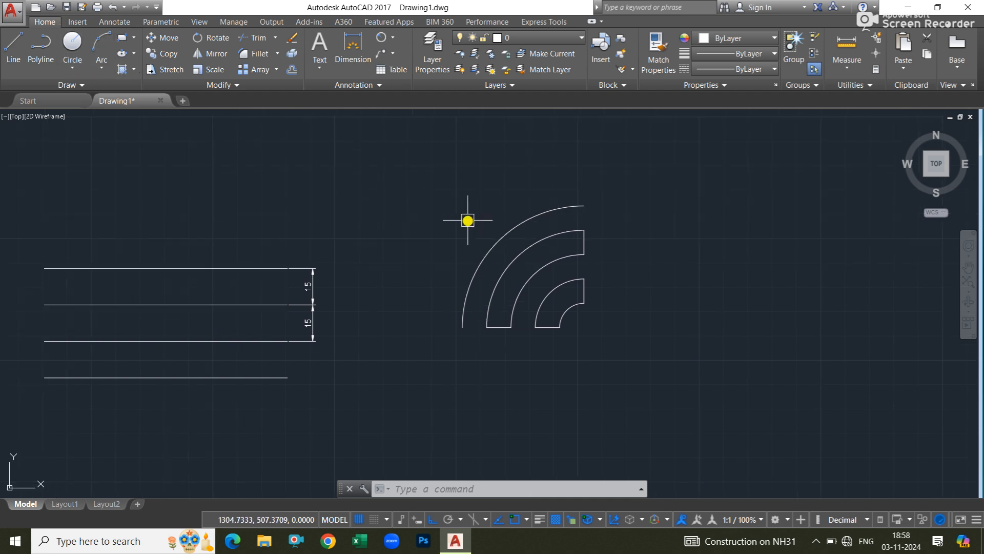